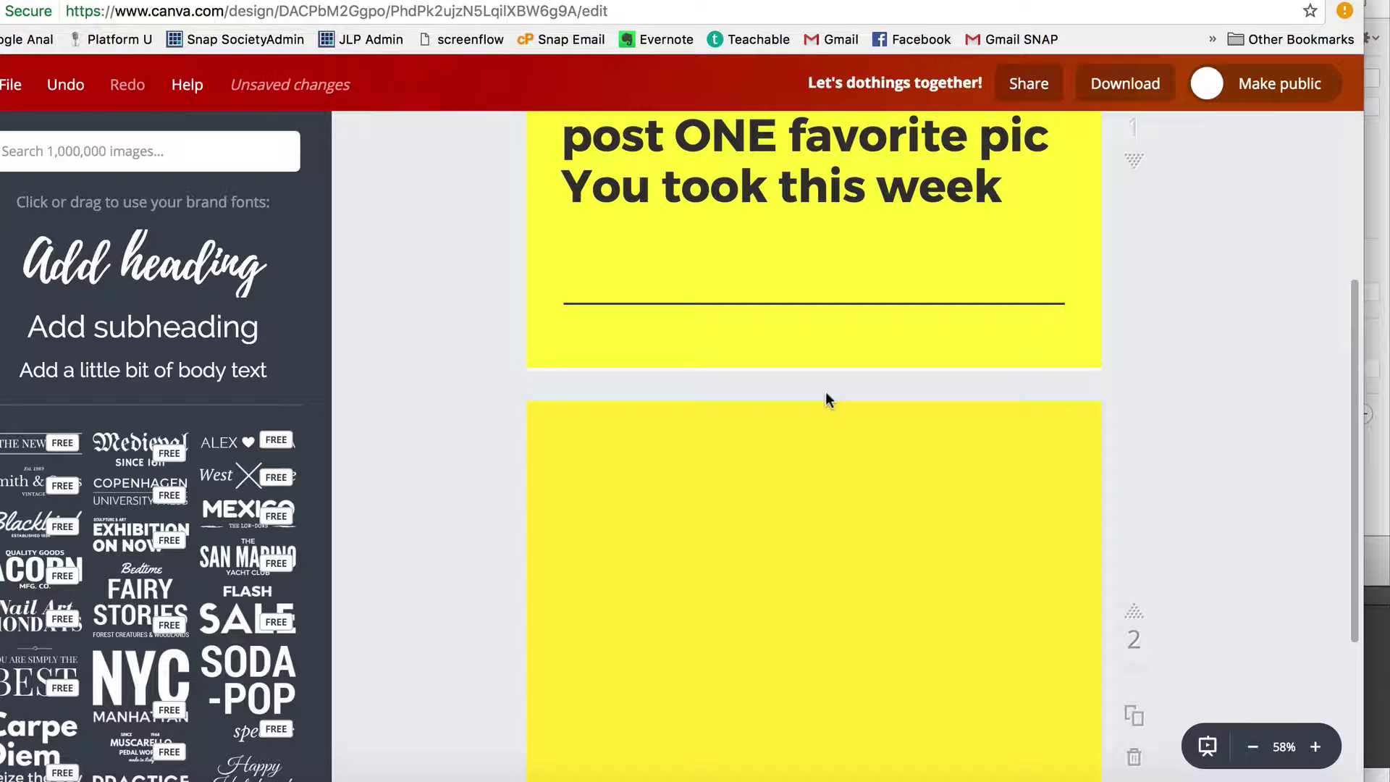
Open the Layouts panel and scroll through the layout thumbnails for the blank second page
scroll(827, 399, "down", 3)
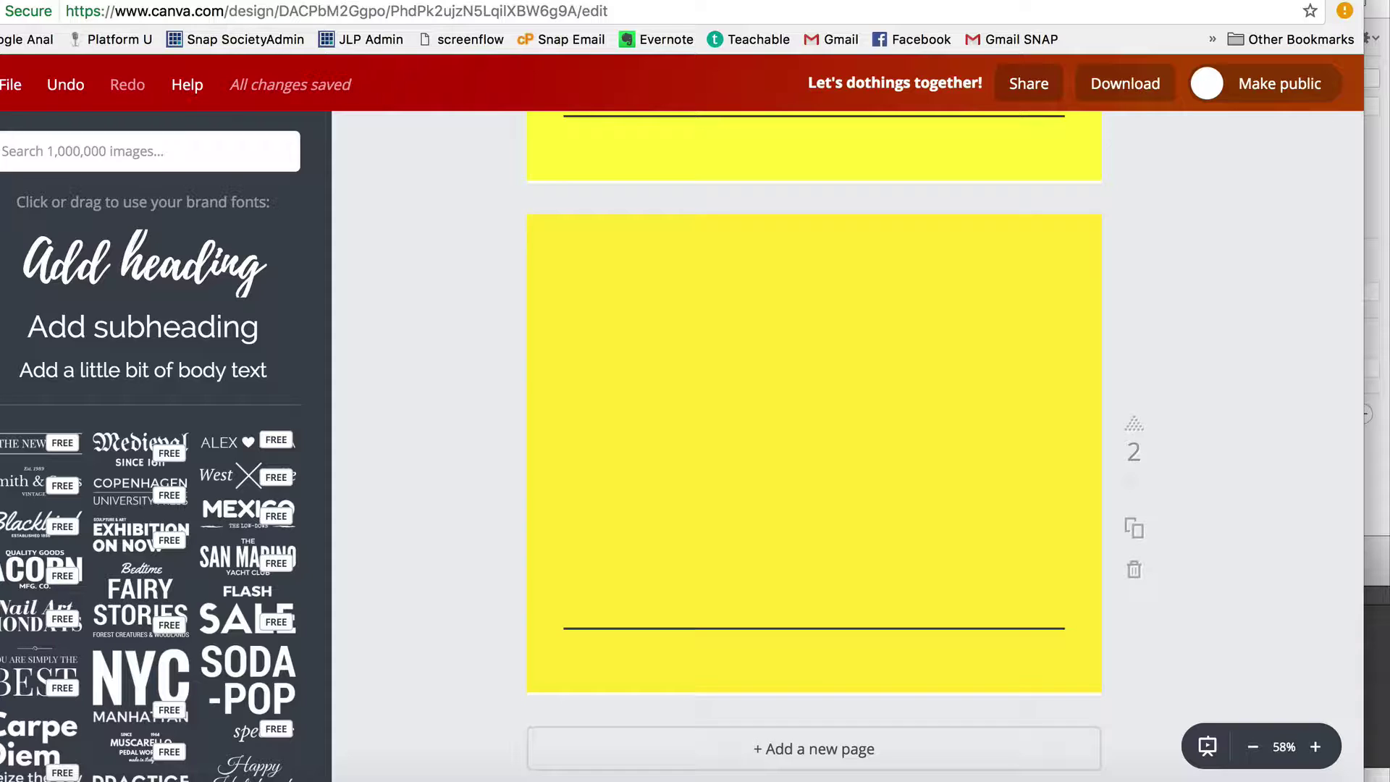
left_click(109, 152)
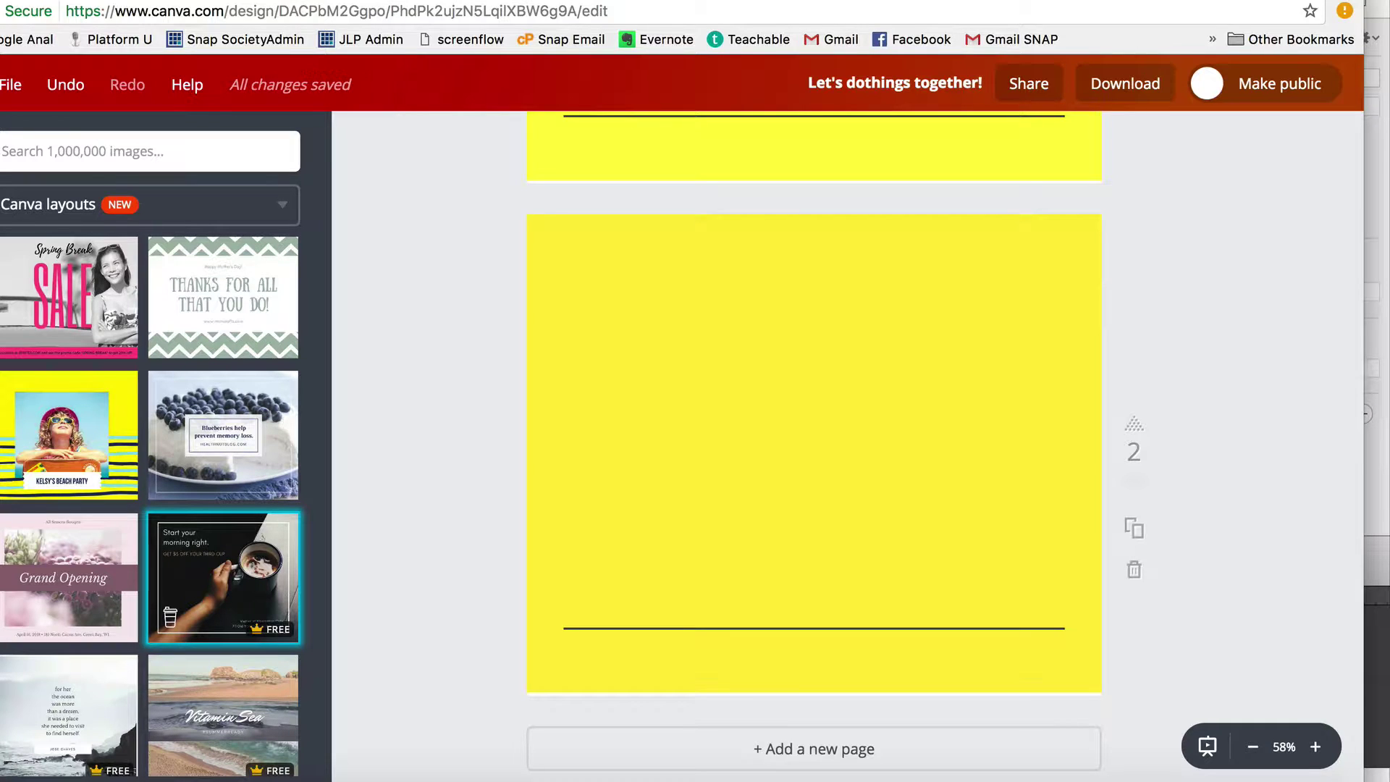
mouse_move(201, 360)
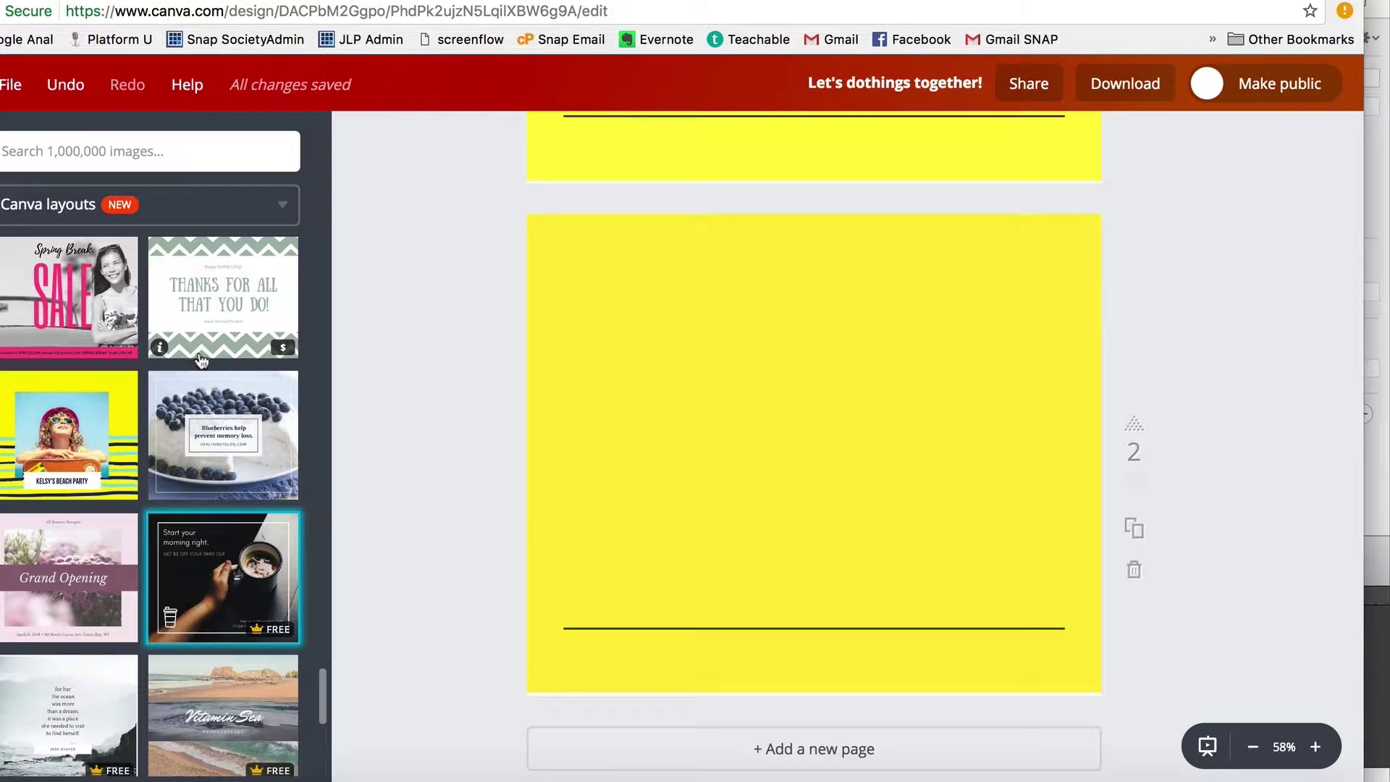
mouse_move(110, 351)
scroll(110, 351, "down", 3)
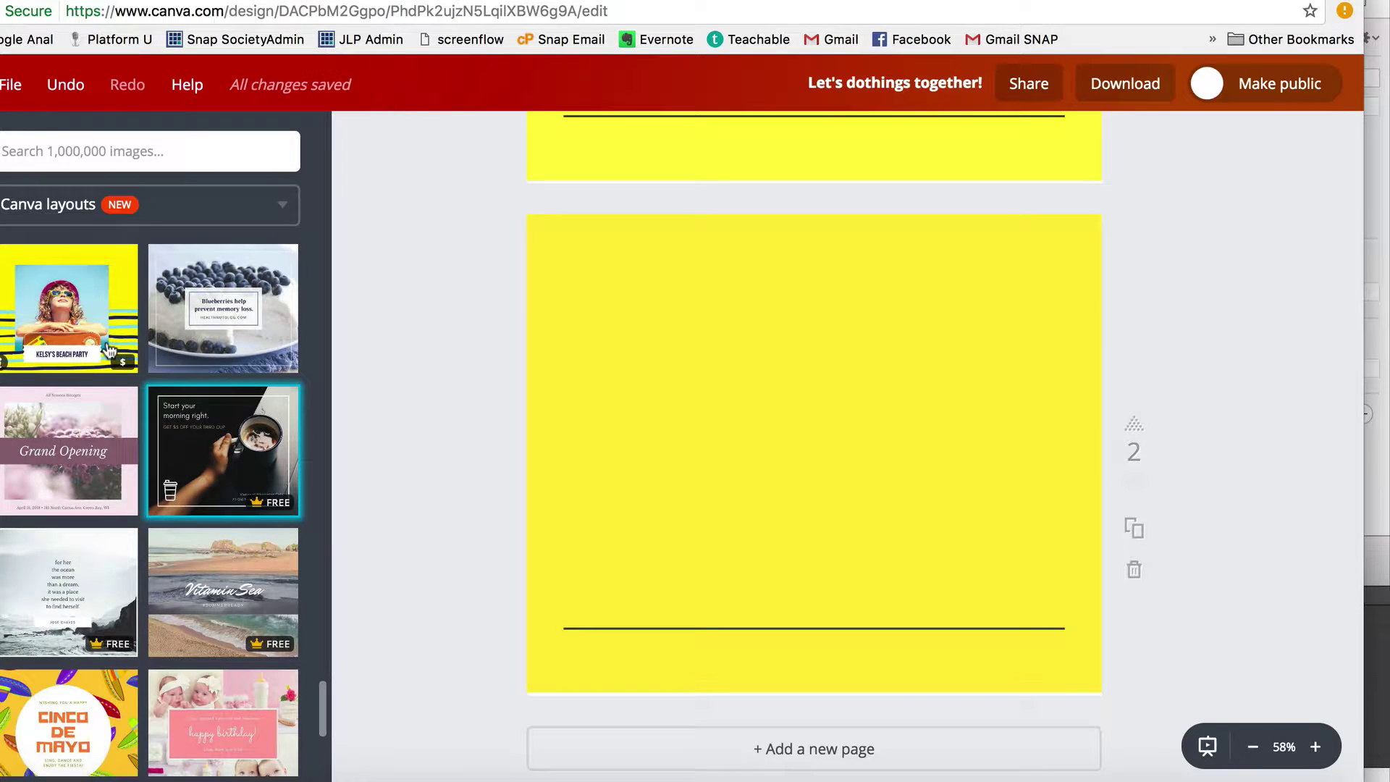
scroll(110, 351, "down", 6)
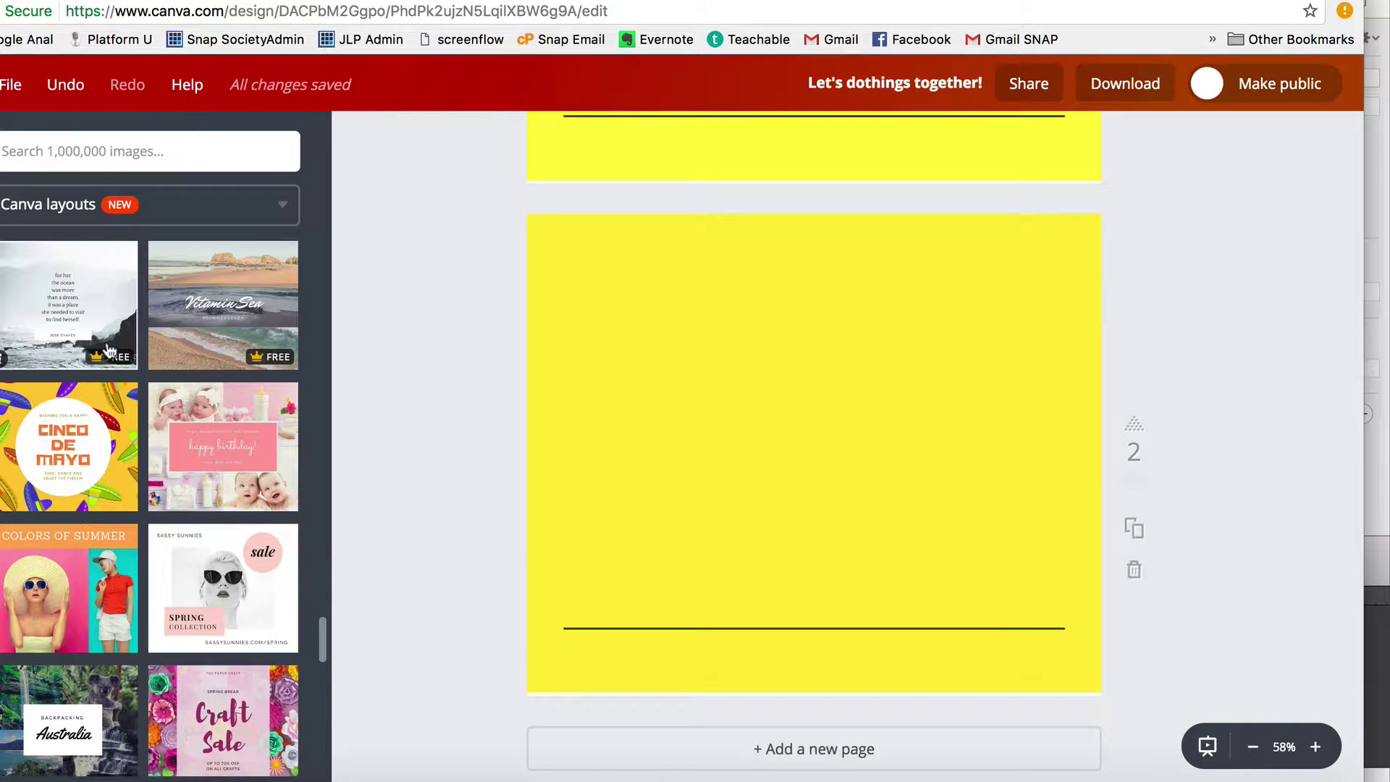
scroll(109, 352, "down", 6)
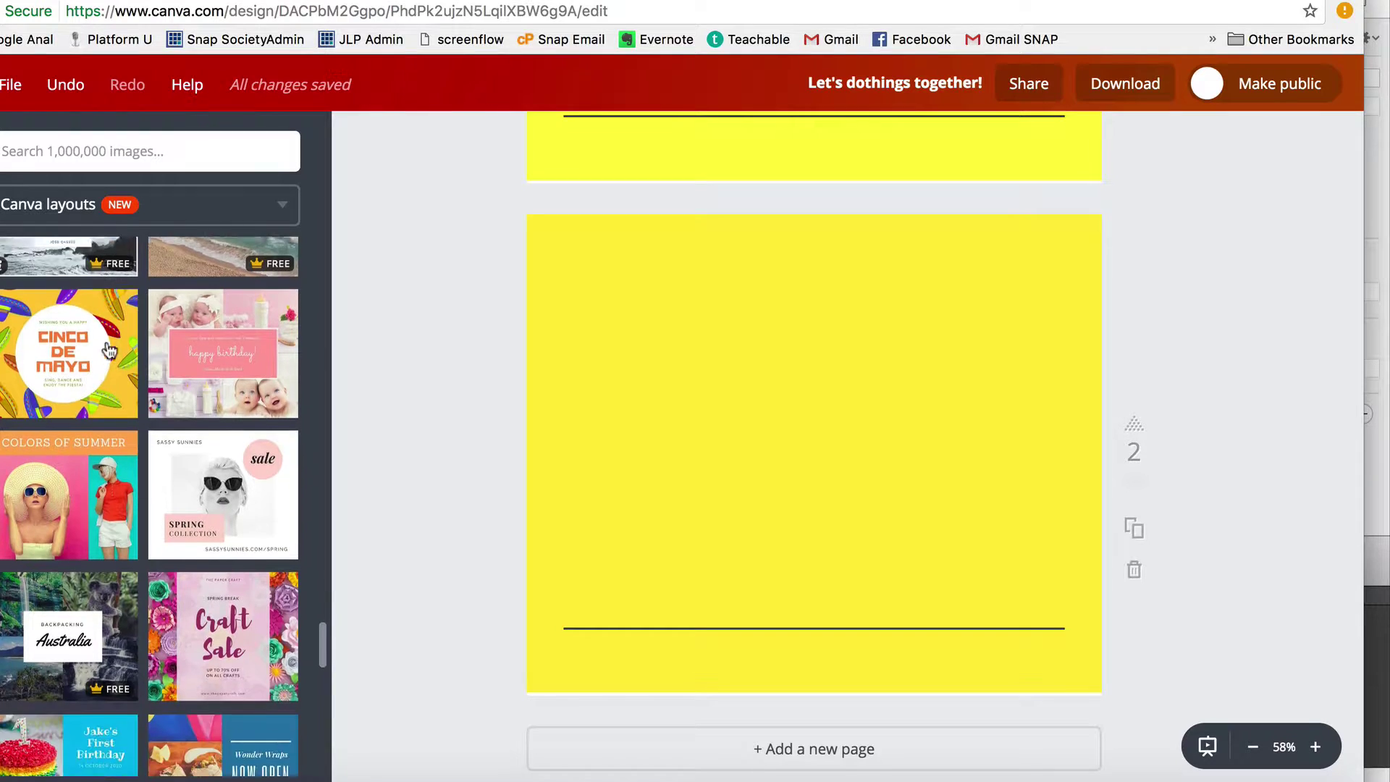
scroll(109, 351, "down", 10)
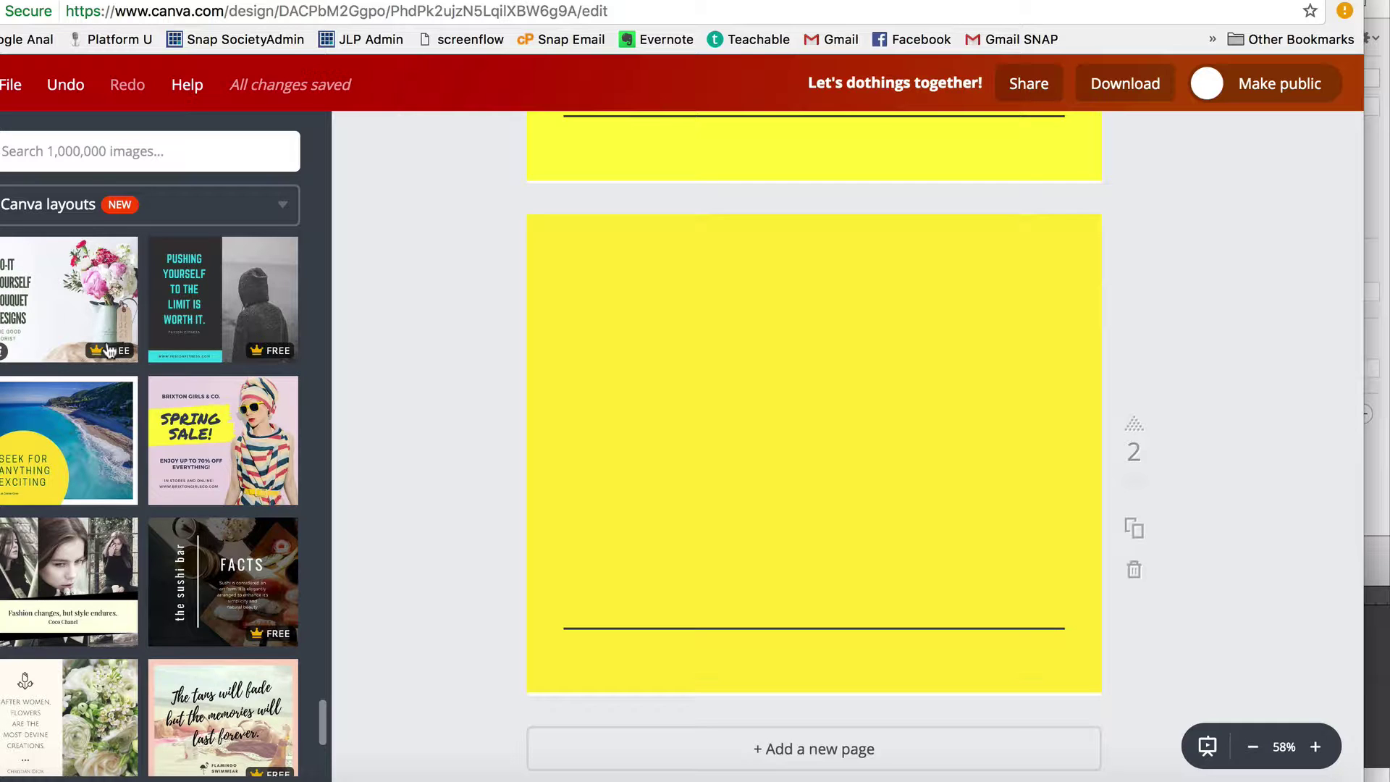
scroll(108, 351, "down", 3)
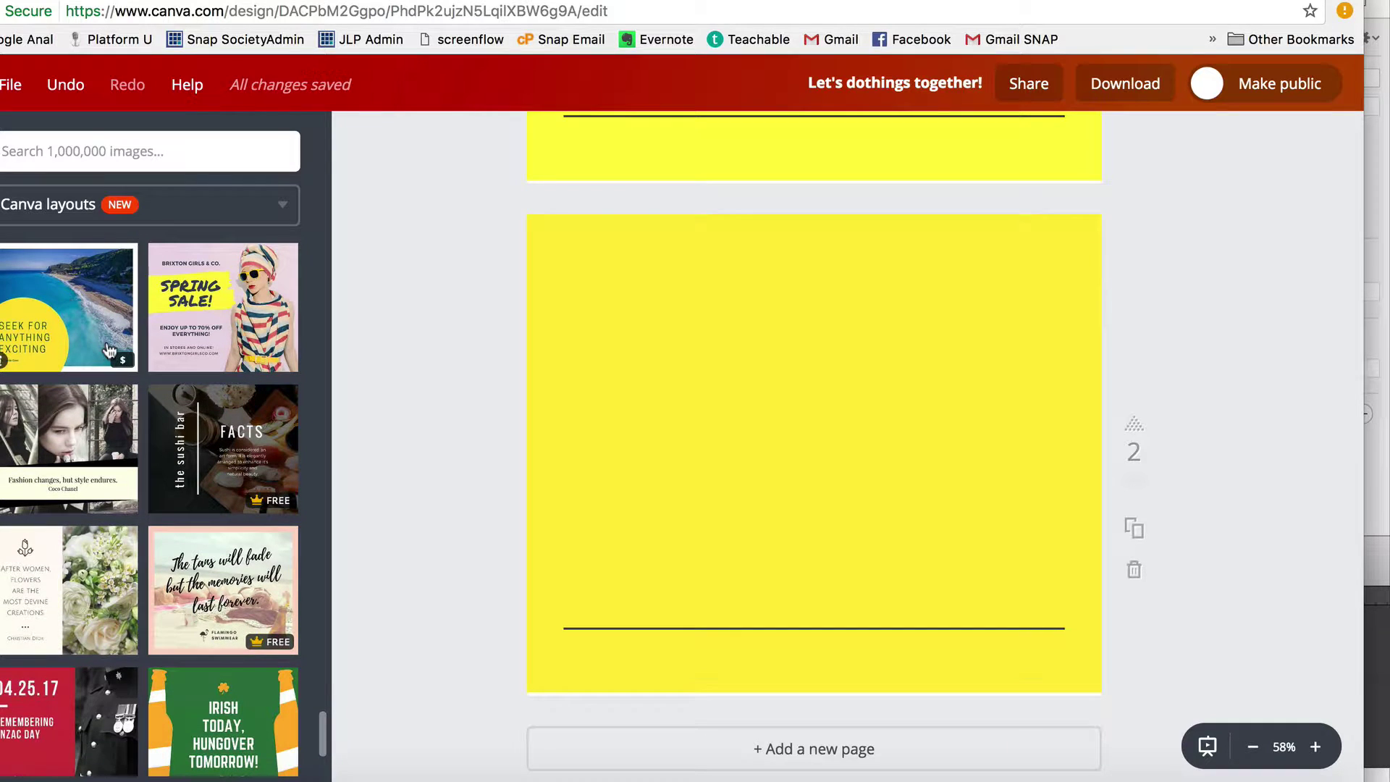
scroll(109, 352, "up", 10)
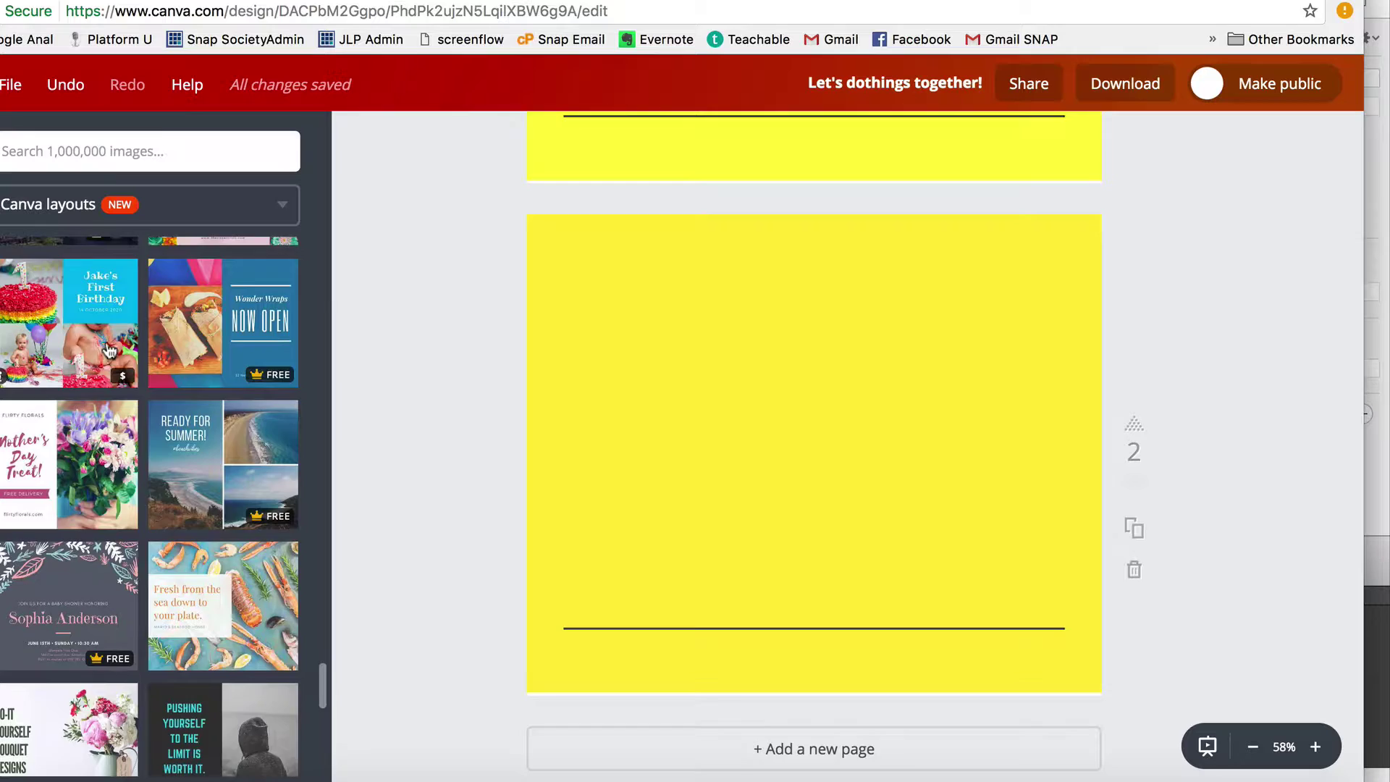
scroll(109, 351, "up", 8)
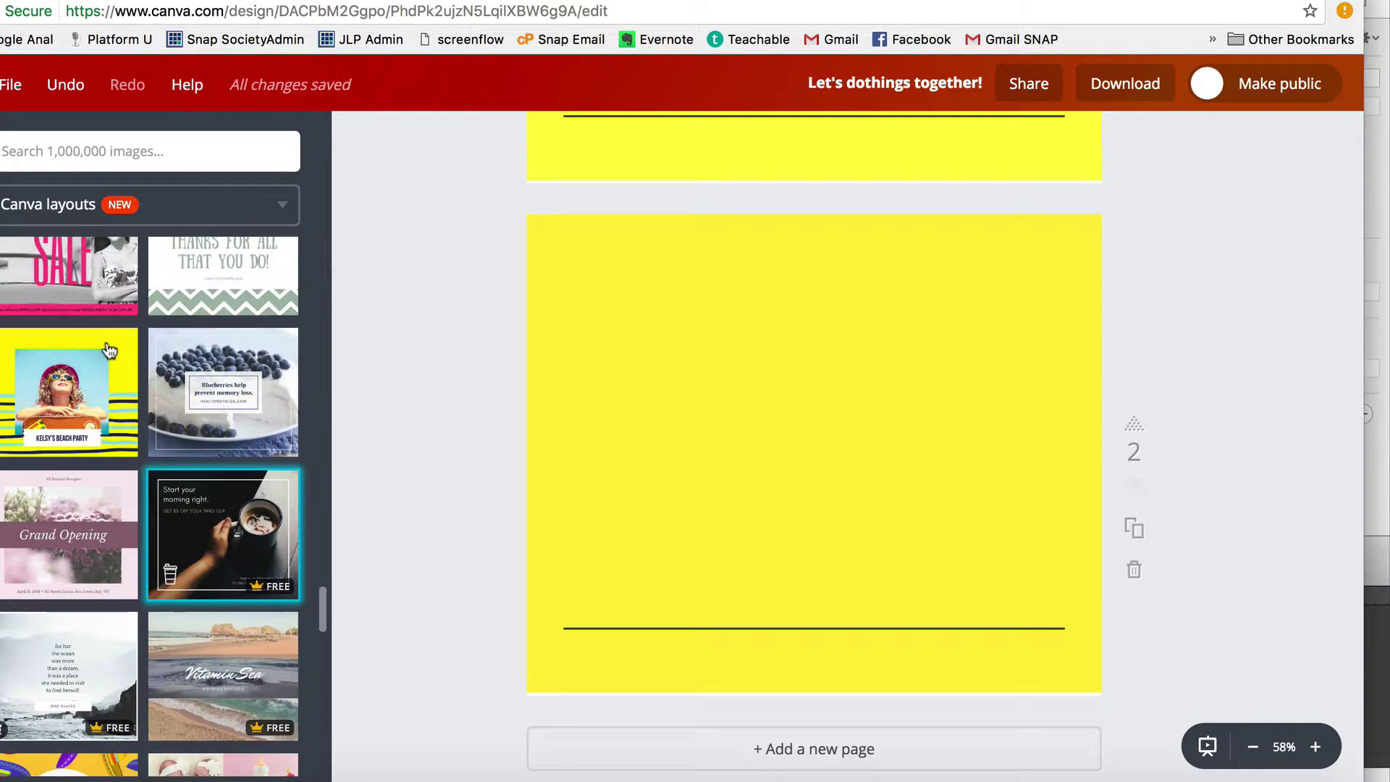
scroll(109, 351, "down", 4)
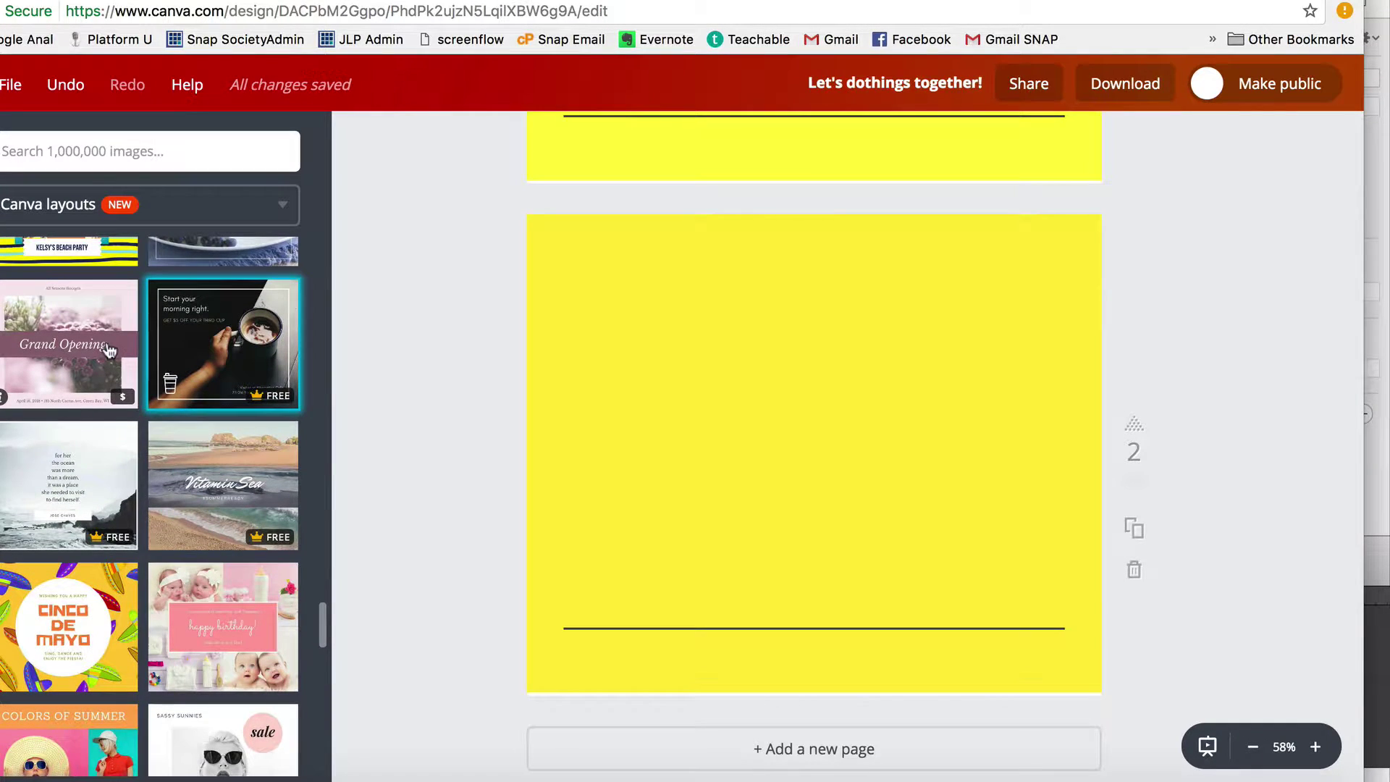
Apply the morning-coffee layout to page 2 and delete its 'Start your morning right' heading
left_click(215, 324)
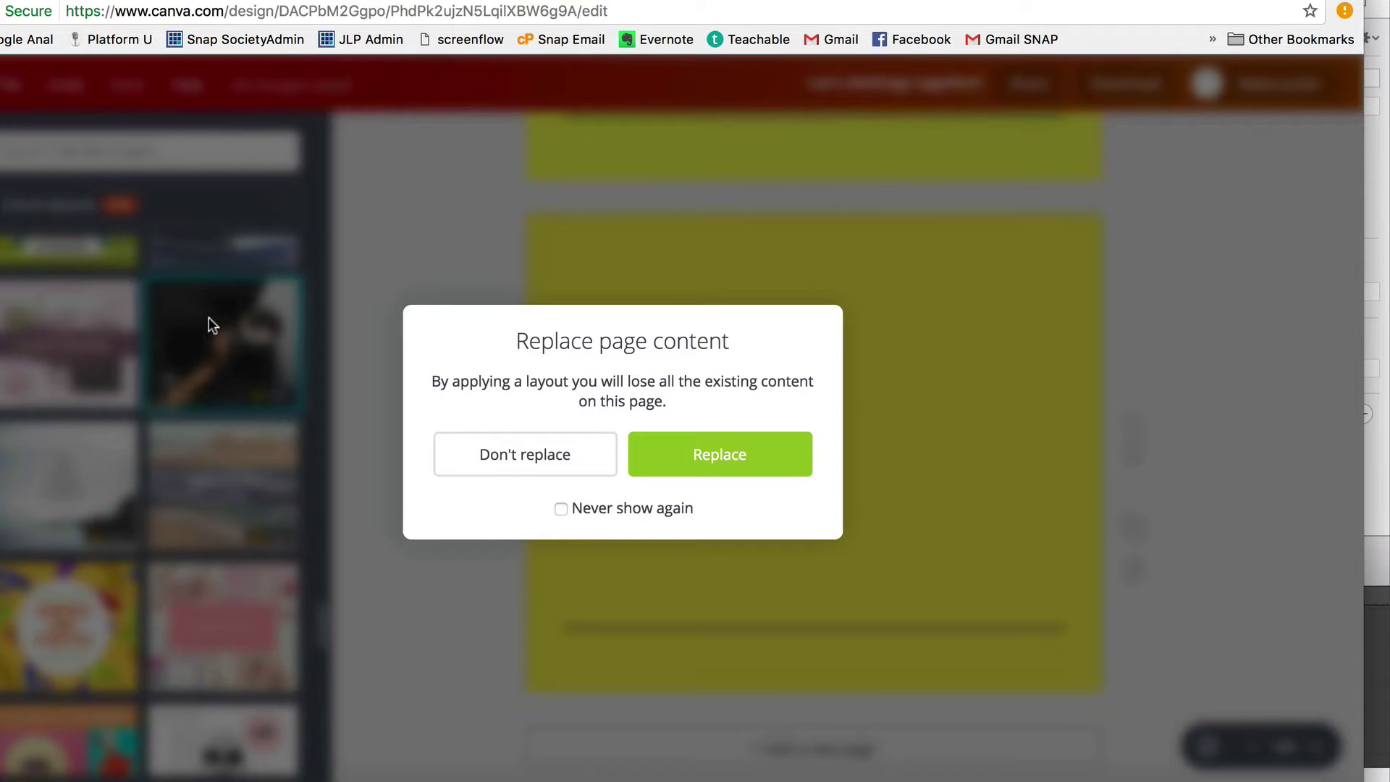
left_click(706, 459)
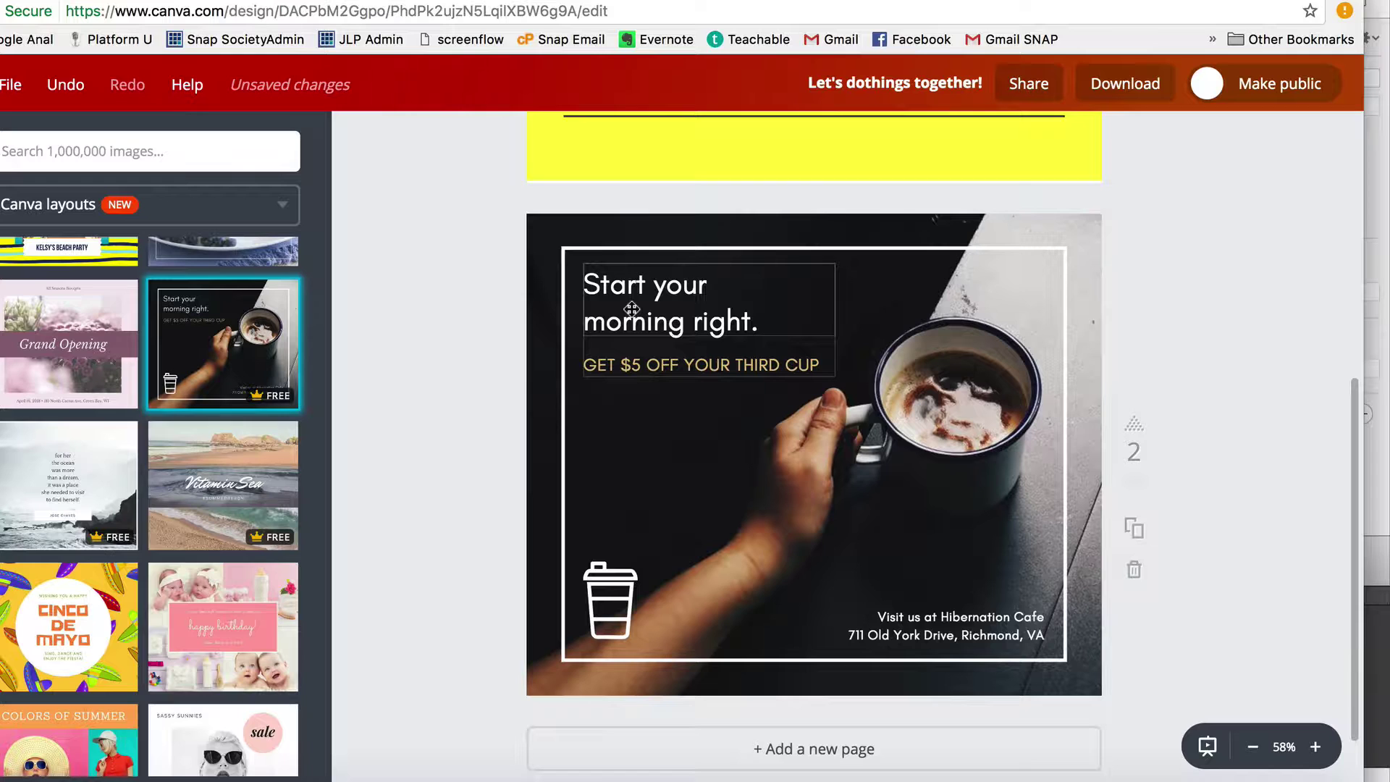
left_click(631, 309)
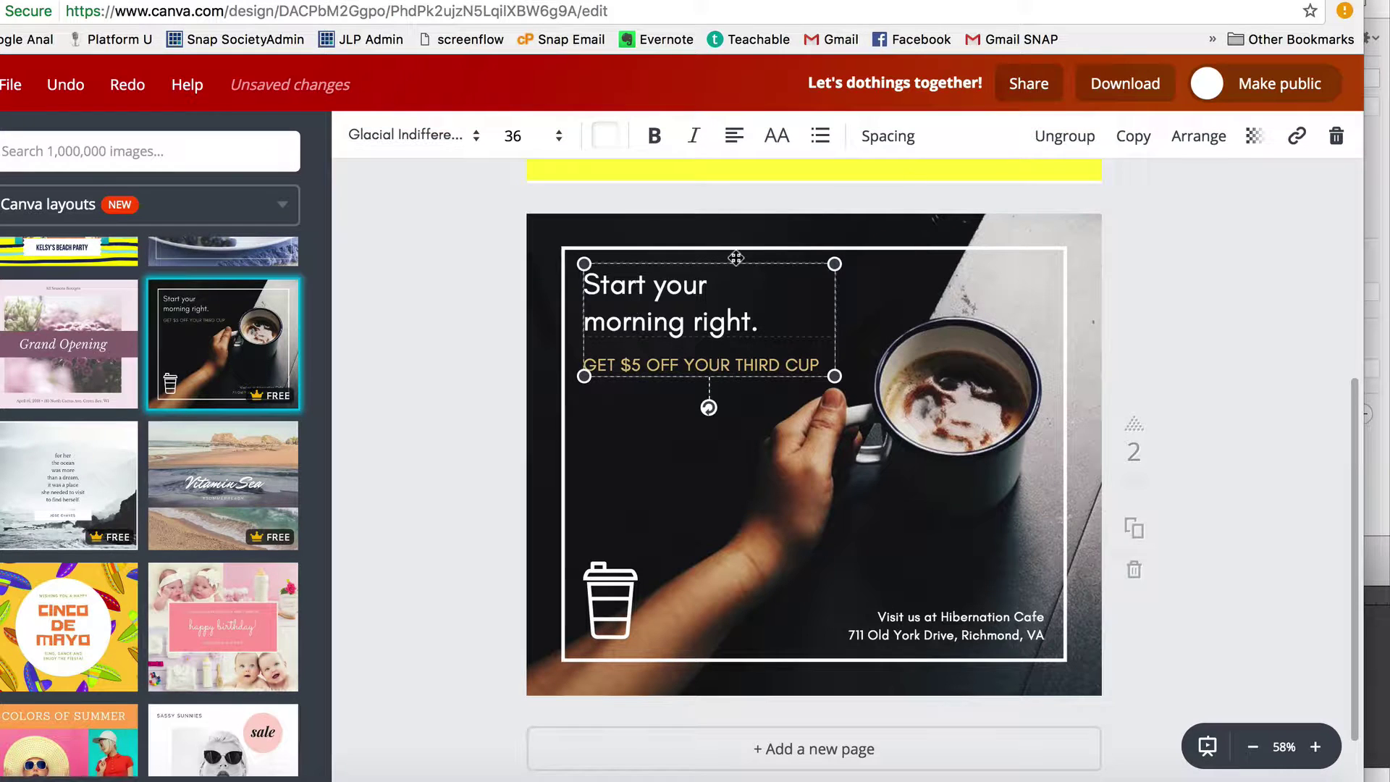
left_click(1336, 135)
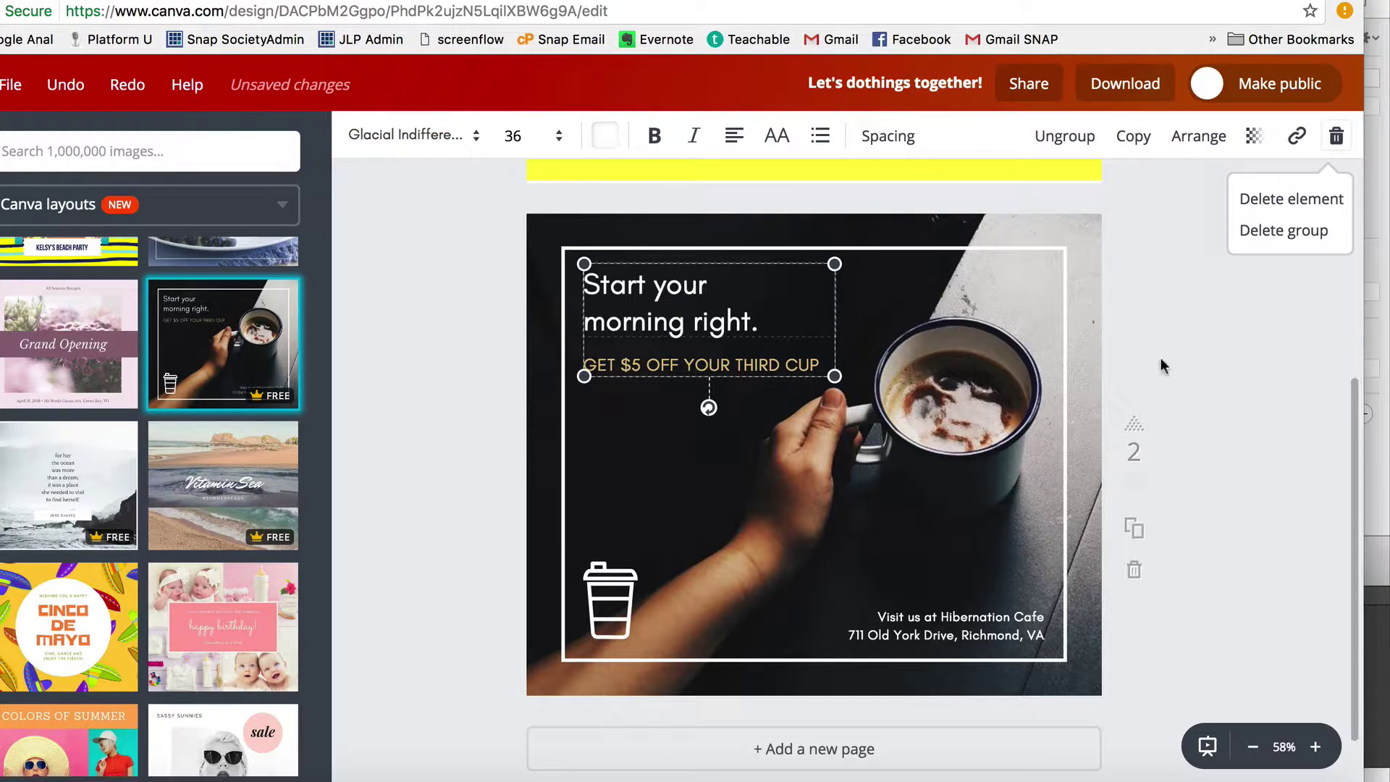
left_click(1278, 200)
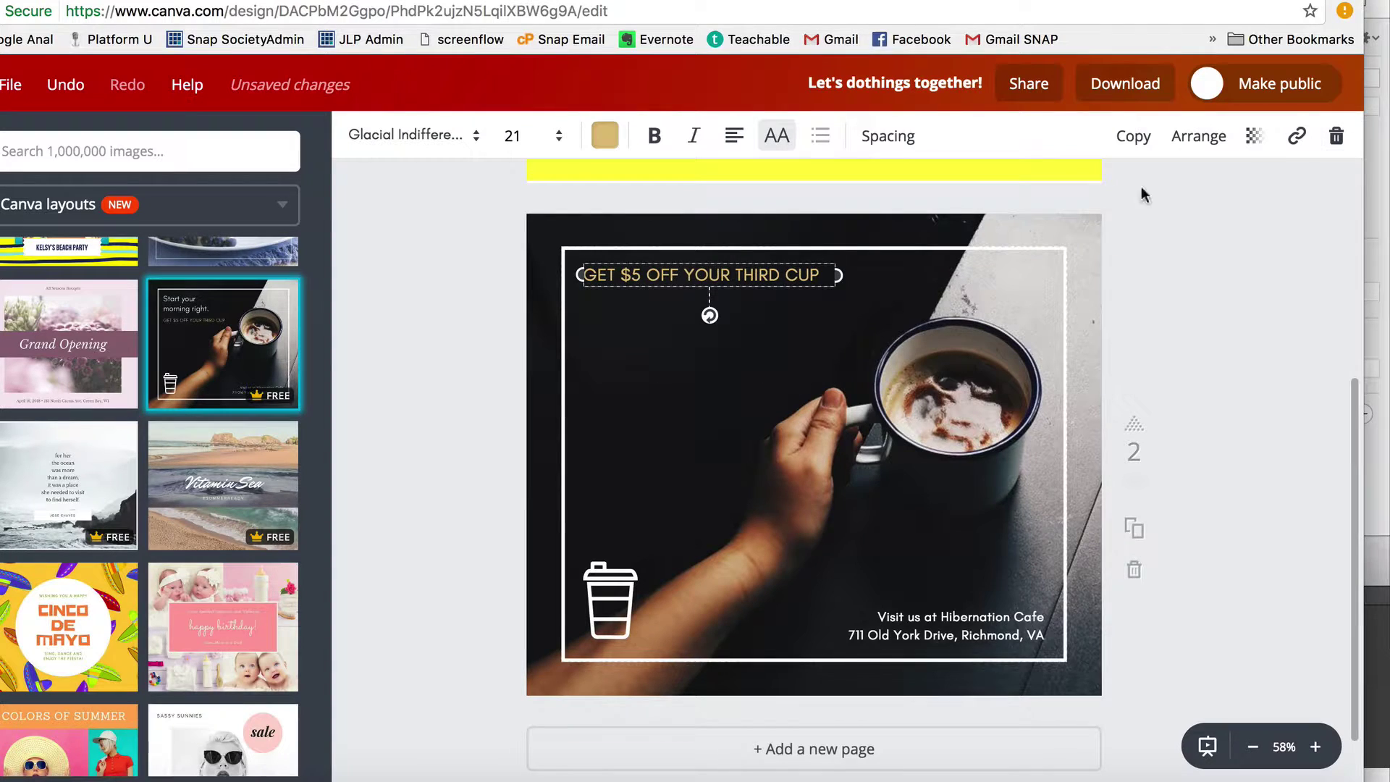
Delete the GET $5 OFF text, the cafe address text and the cup icon
left_click(1335, 136)
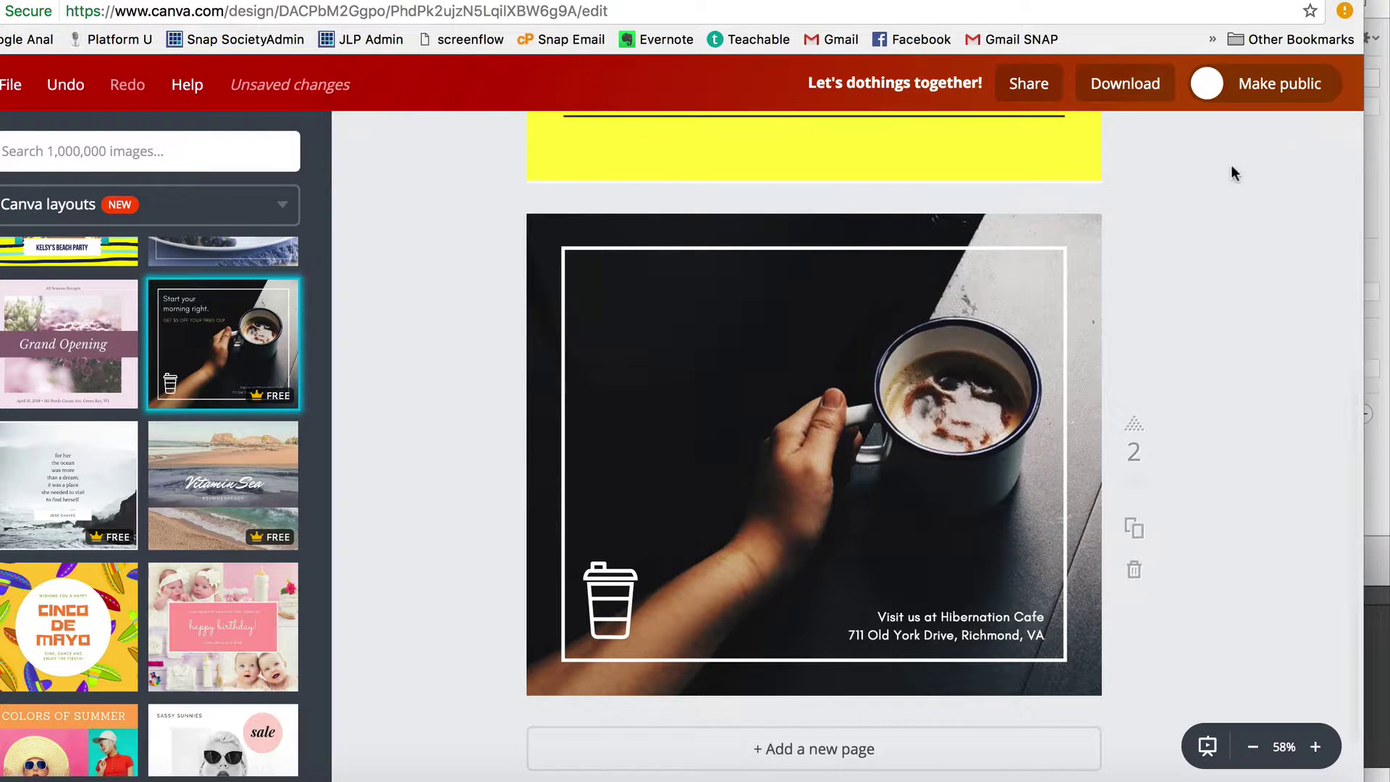
left_click(949, 636)
left_click(1338, 135)
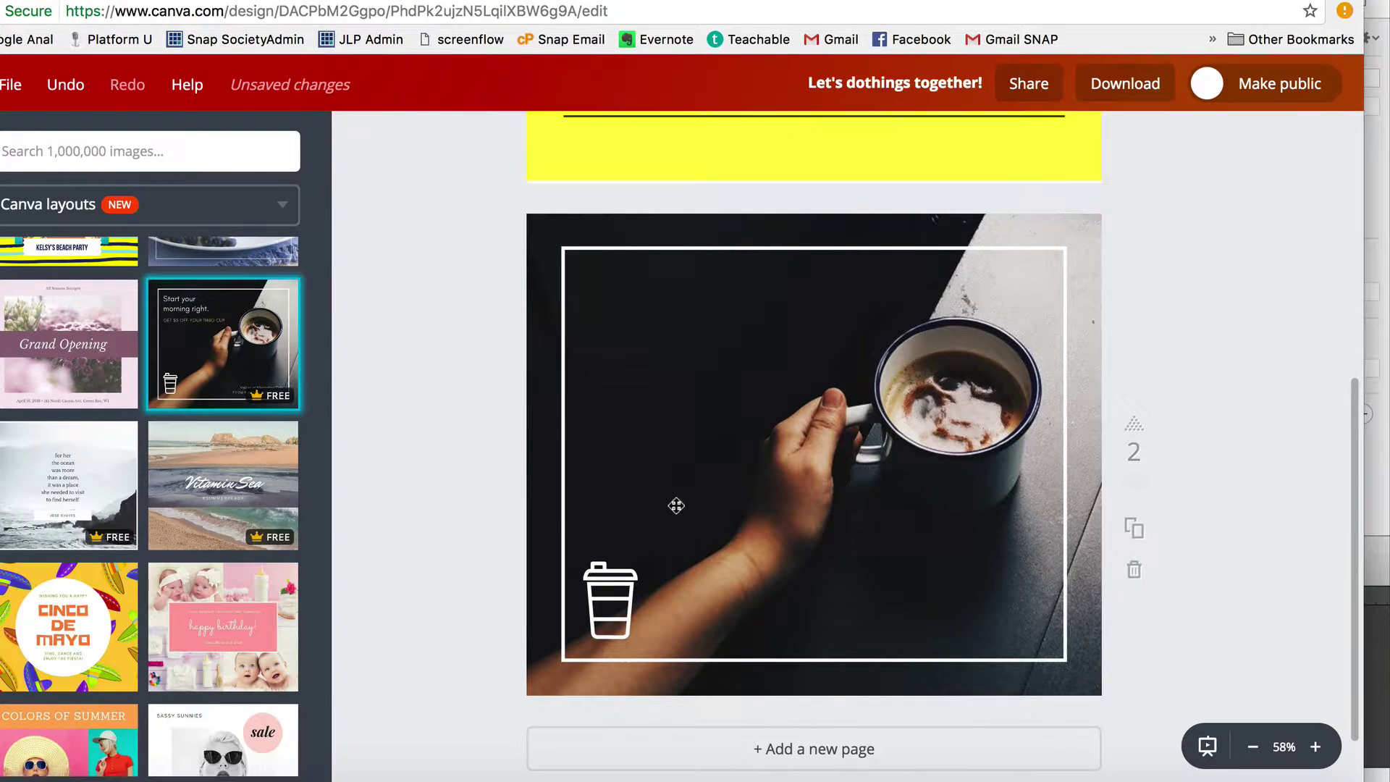
left_click(608, 594)
left_click(1336, 136)
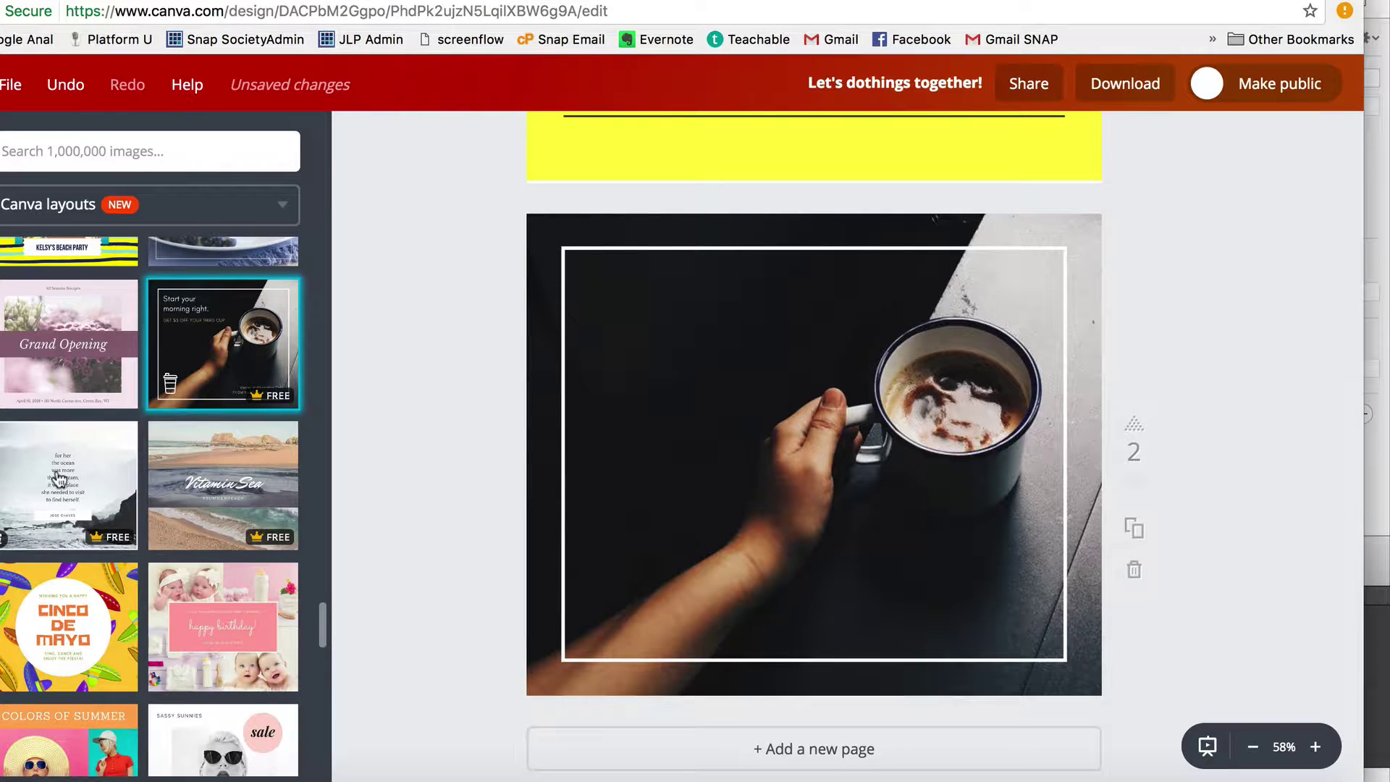
left_click(0, 217)
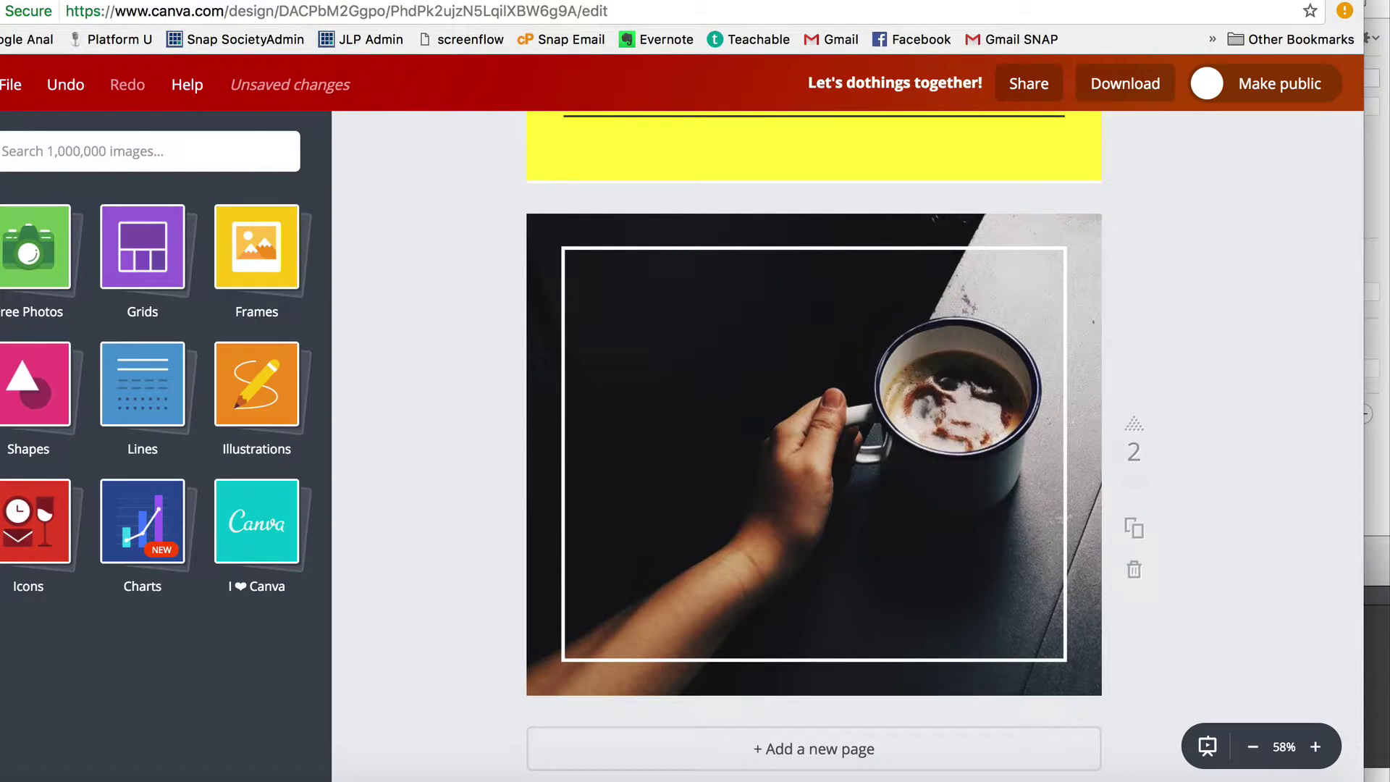
Browse the Text panel's font combination designs to find the PADDINGTON badge
left_click(2, 380)
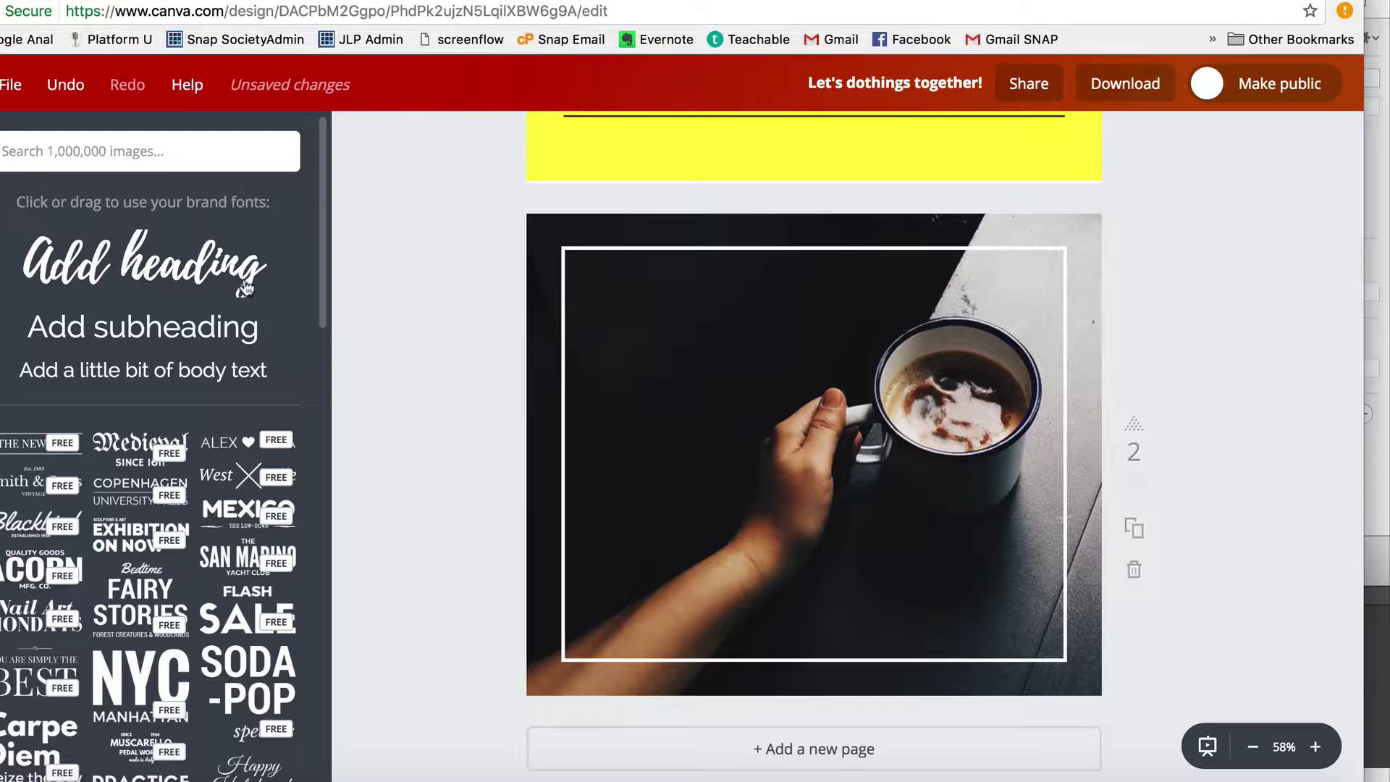
scroll(237, 331, "down", 2)
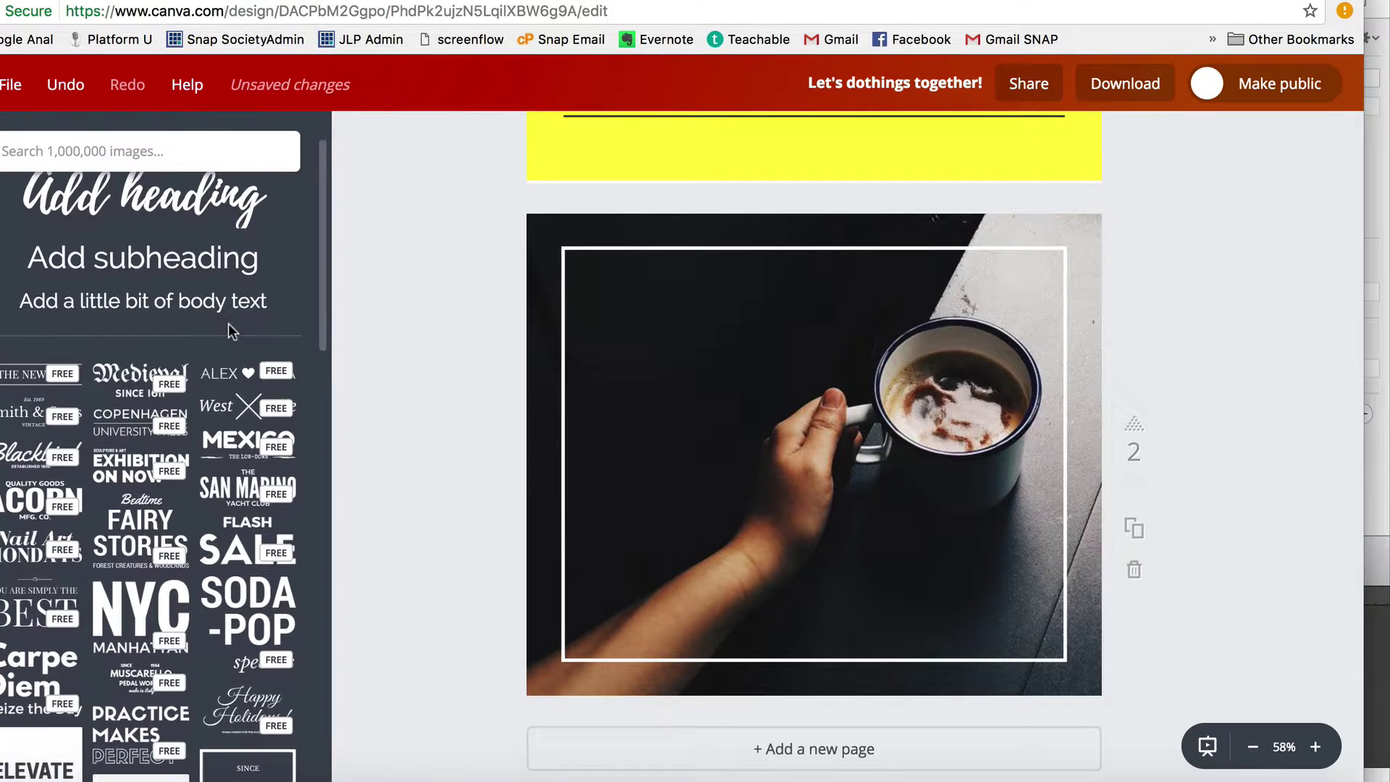
scroll(230, 331, "up", 2)
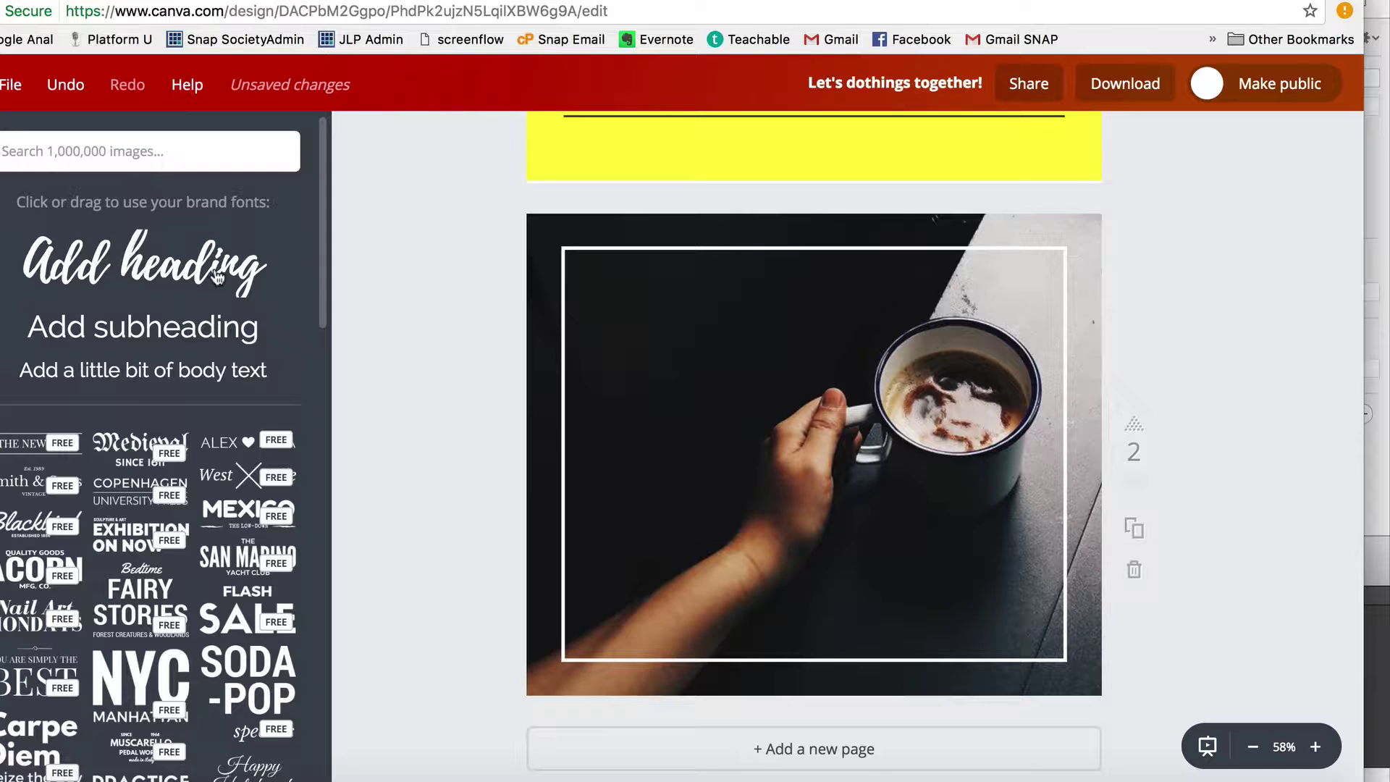
scroll(205, 507, "down", 4)
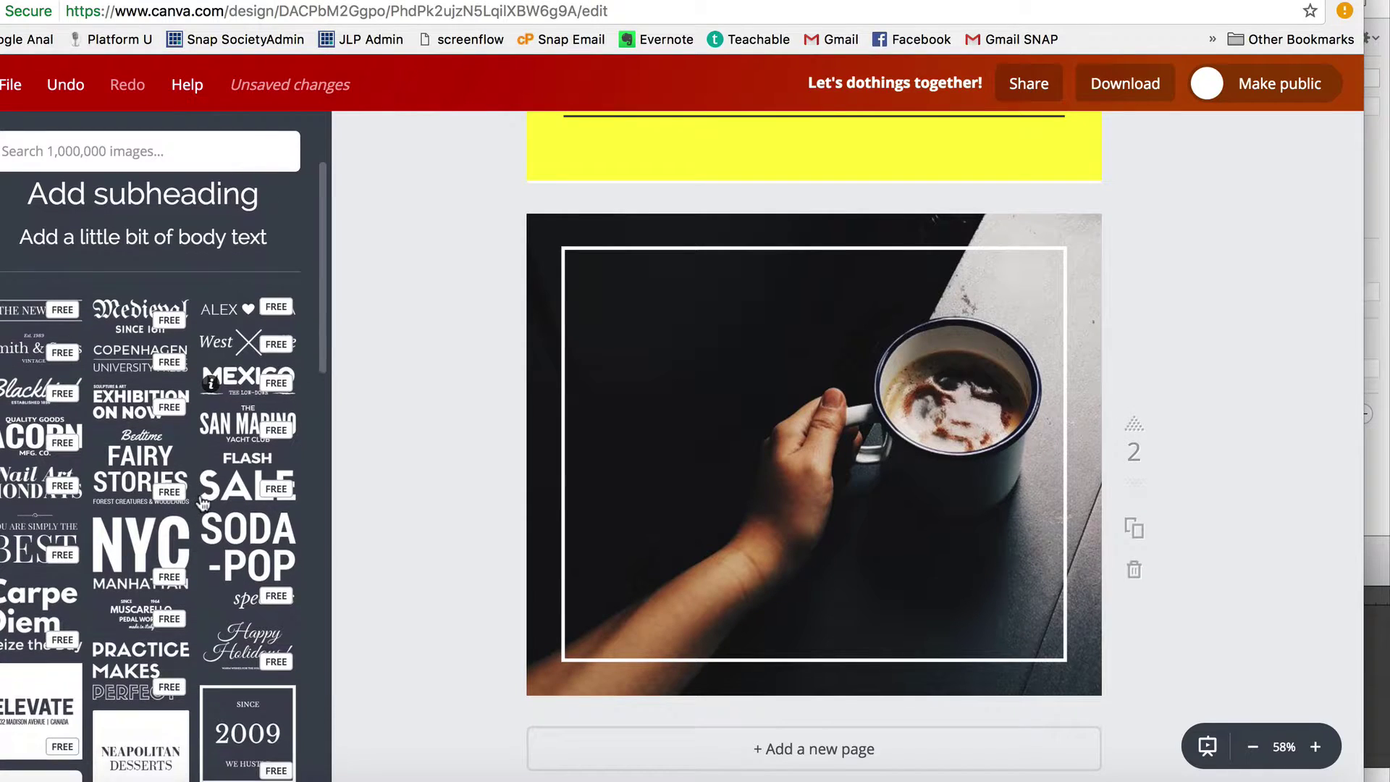
scroll(195, 522, "down", 15)
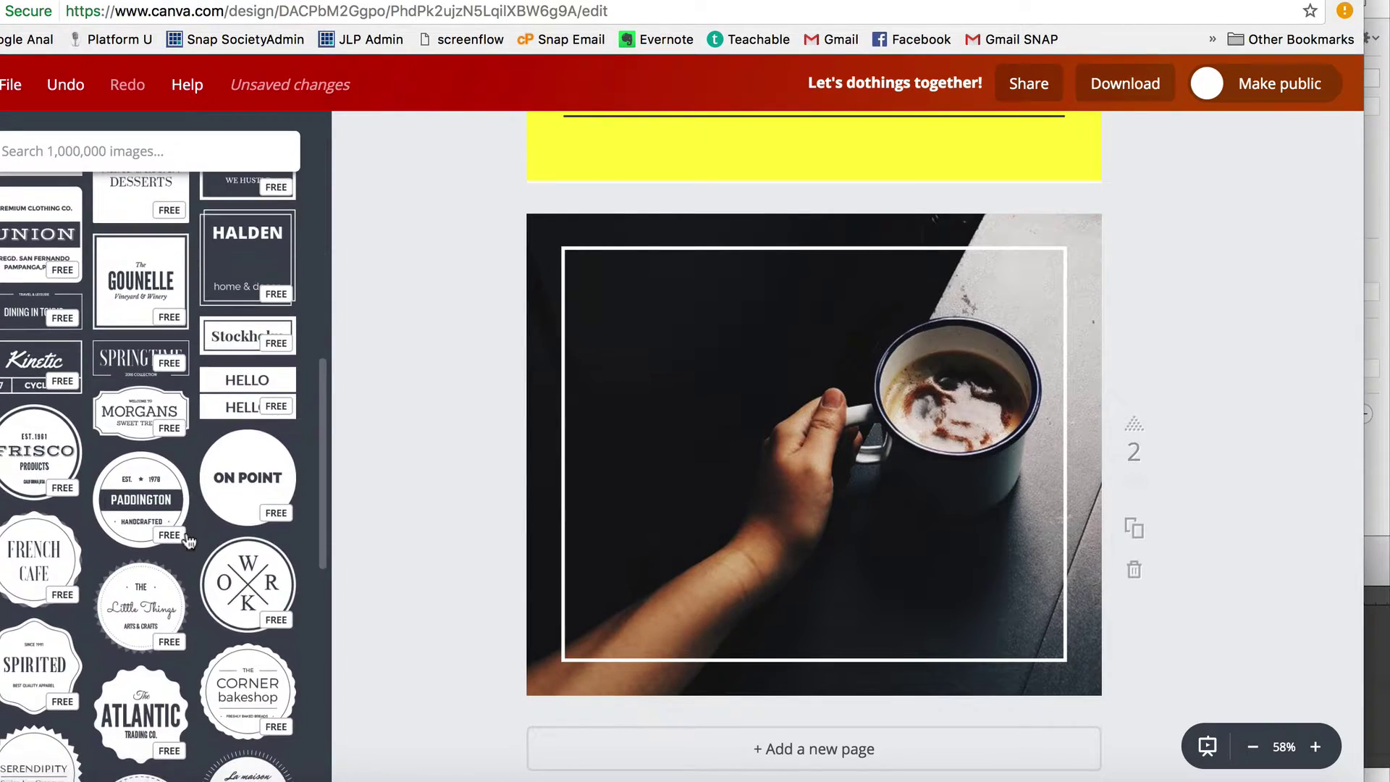
scroll(188, 541, "down", 20)
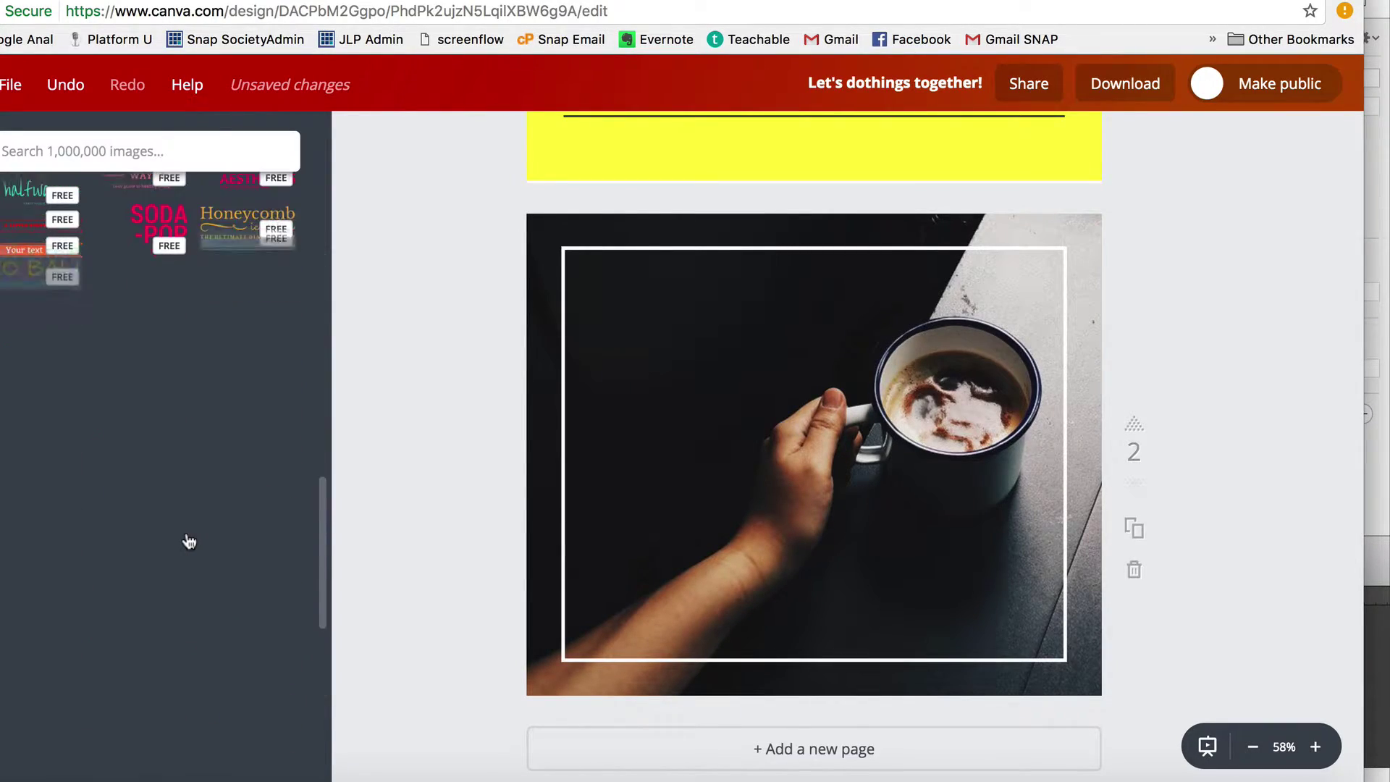
scroll(188, 542, "up", 20)
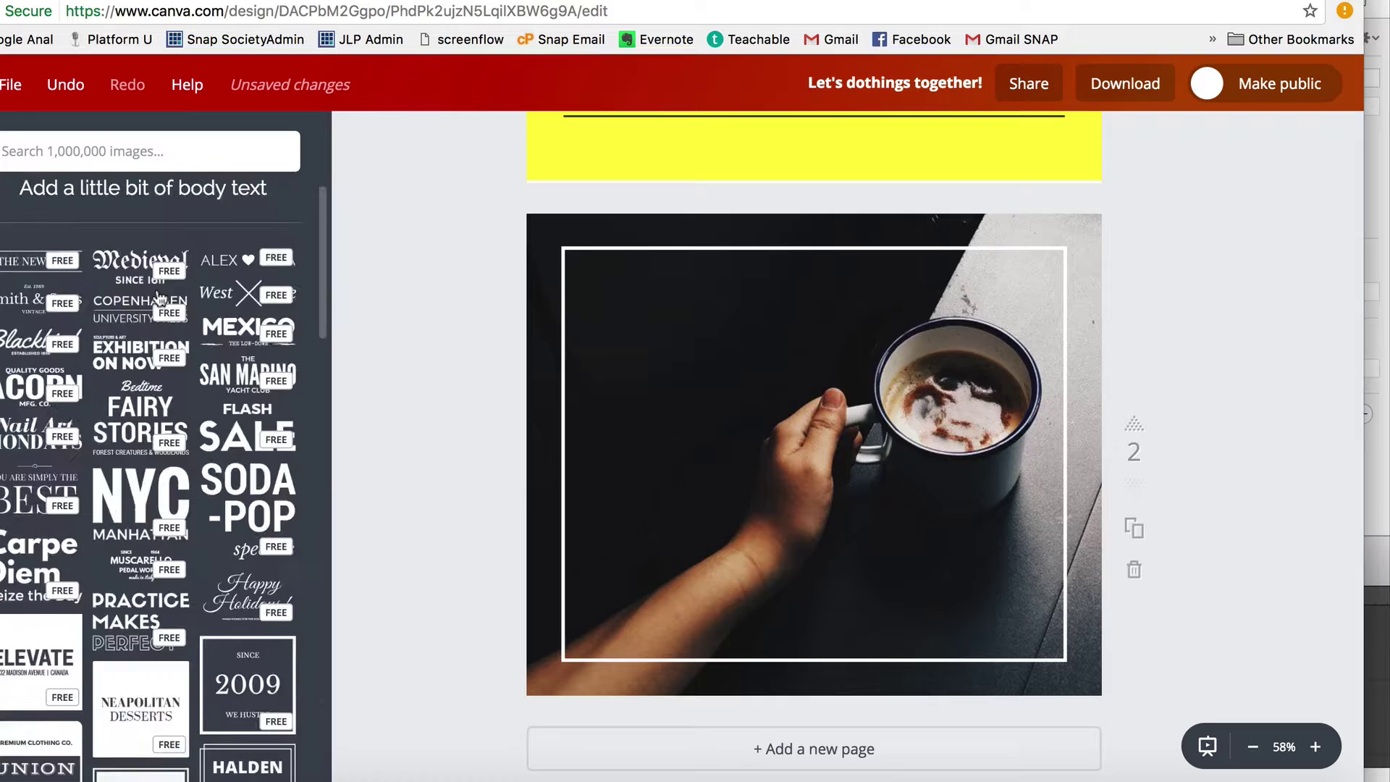
scroll(150, 500, "up", 5)
scroll(152, 506, "down", 7)
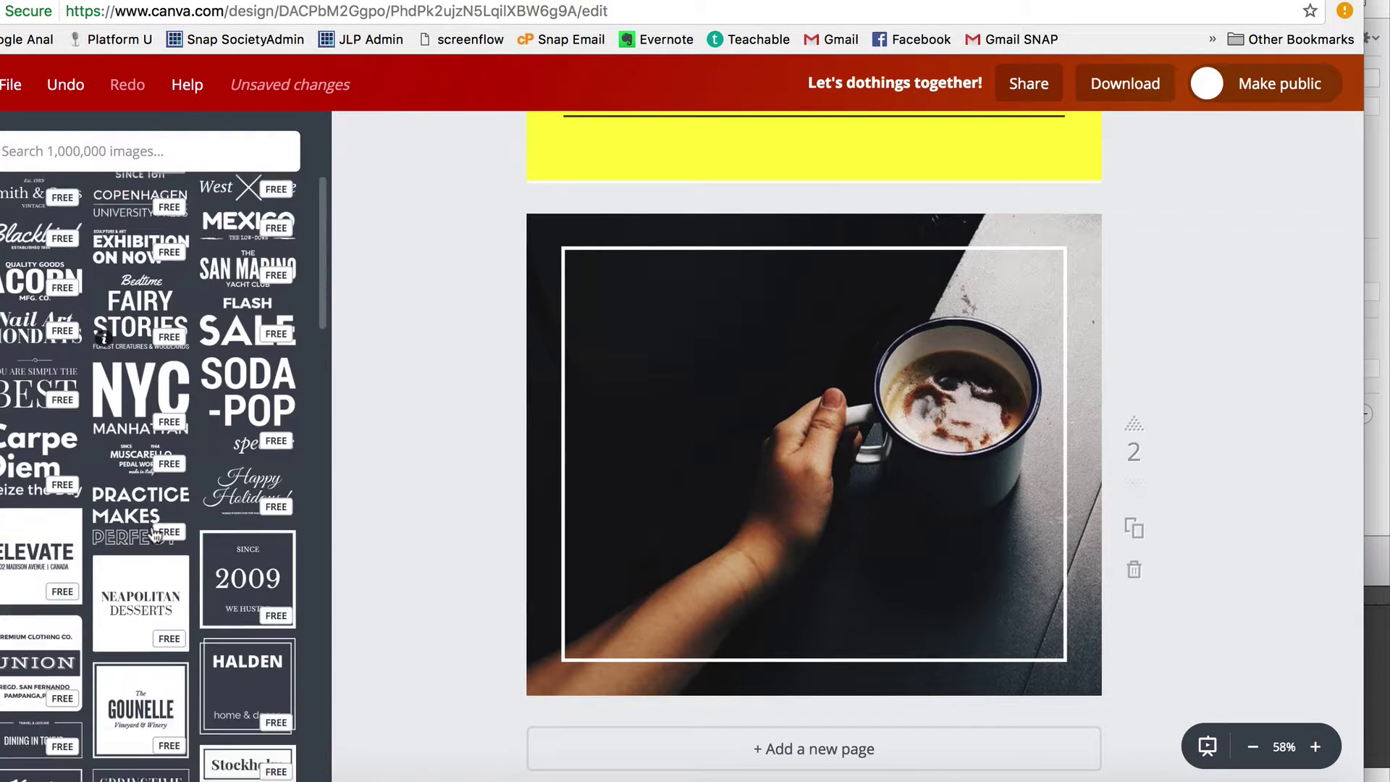
scroll(154, 532, "down", 5)
Place the red PADDINGTON badge on the photo, shrink it and move it upper-left
left_click_drag(152, 752, 764, 337)
left_click_drag(869, 275, 799, 353)
left_click_drag(728, 447, 691, 365)
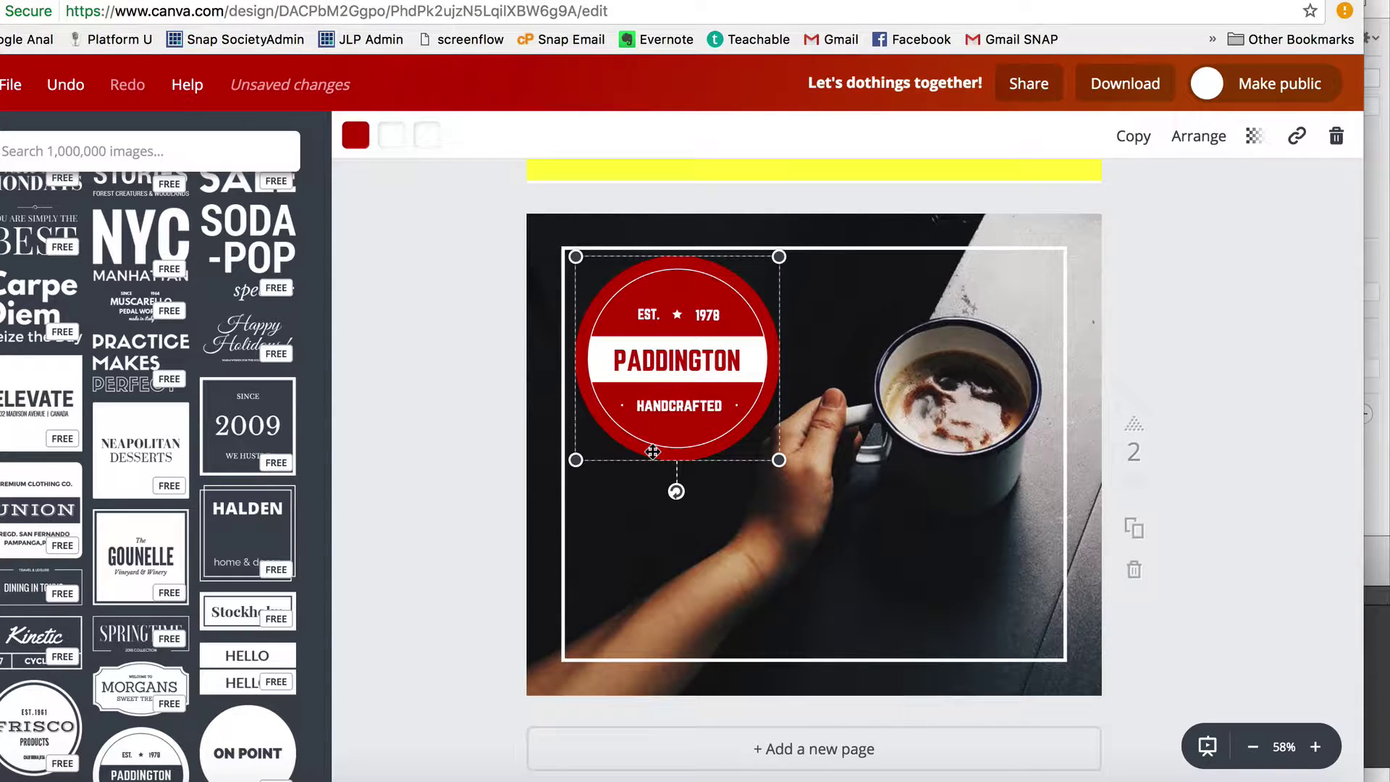
Delete the PADDINGTON badge and look over the background colour options
left_click(1335, 136)
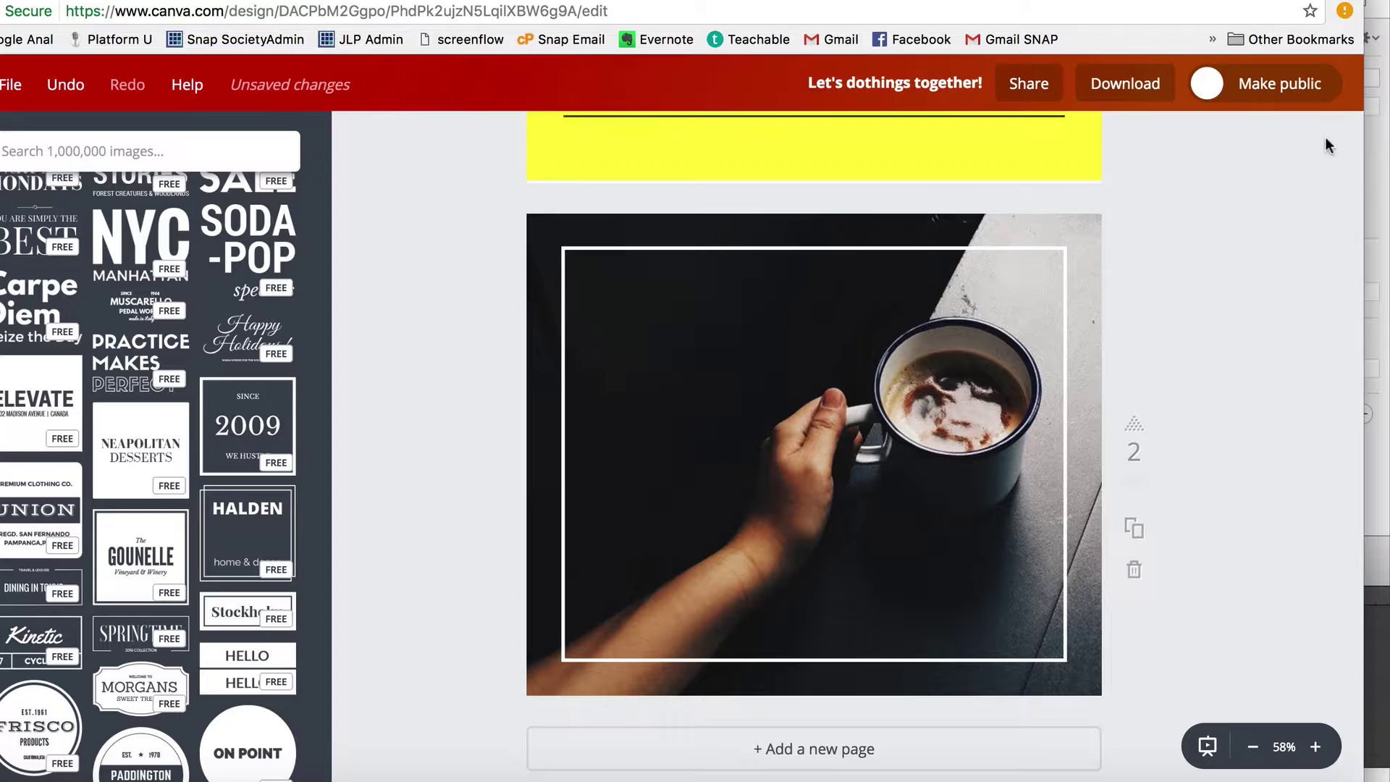
left_click(1, 337)
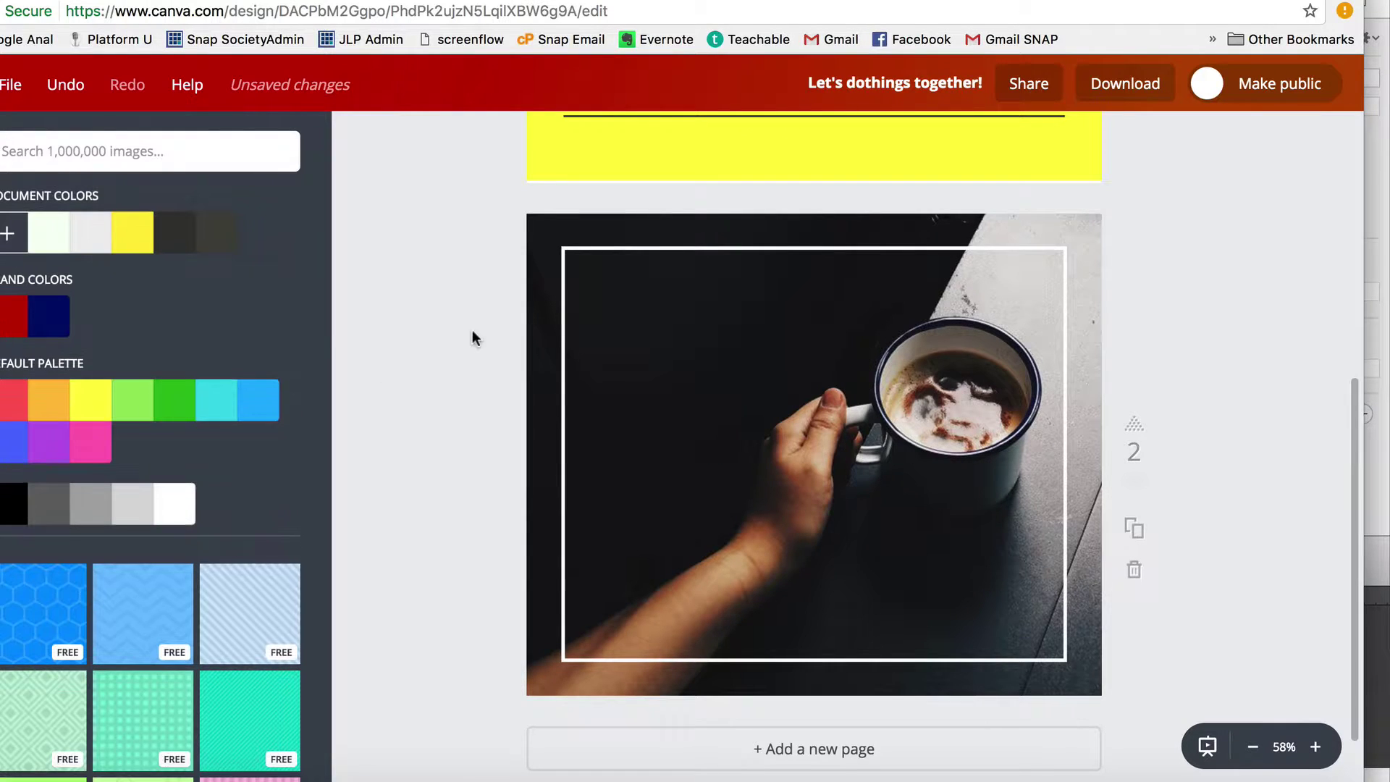
scroll(757, 268, "up", 5)
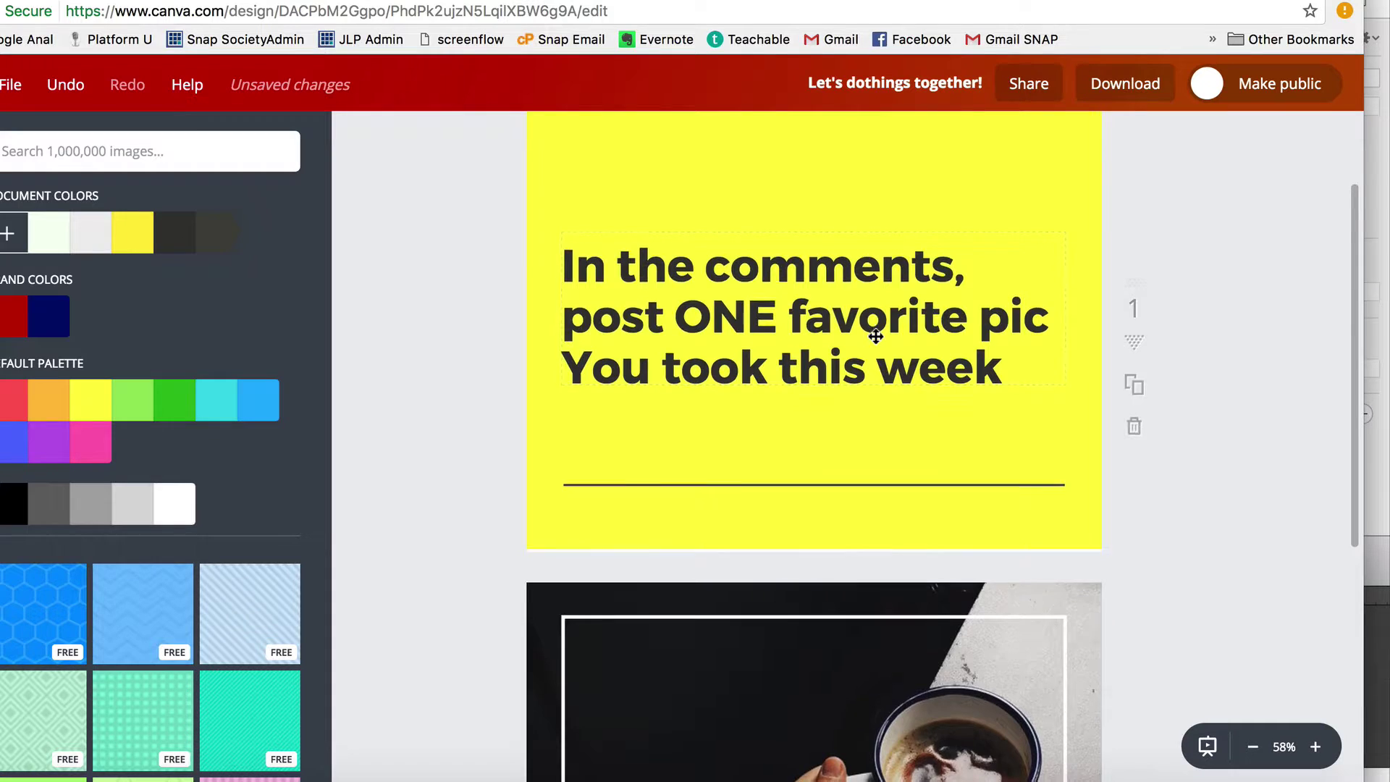
scroll(876, 336, "down", 6)
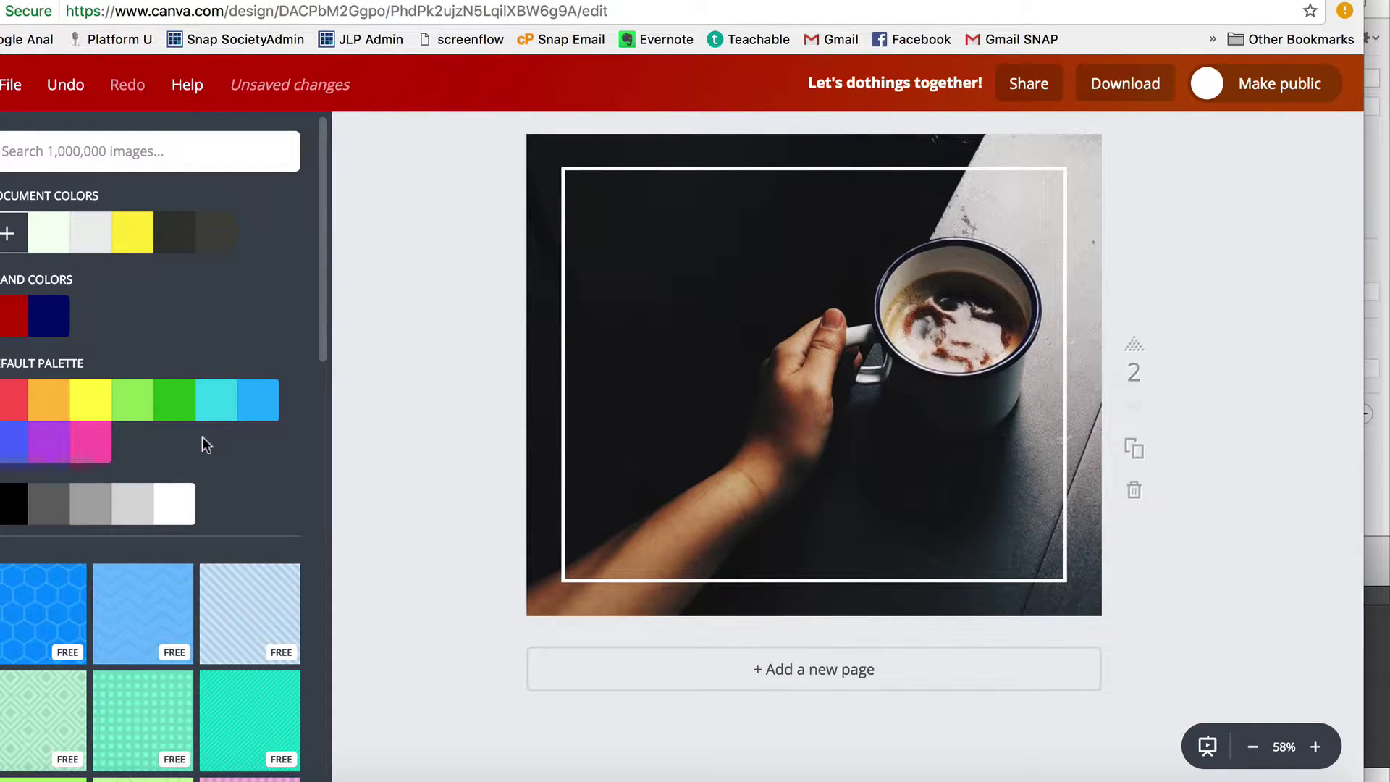
Scroll the uploaded images to find the SNAP Society logo
left_click(1, 449)
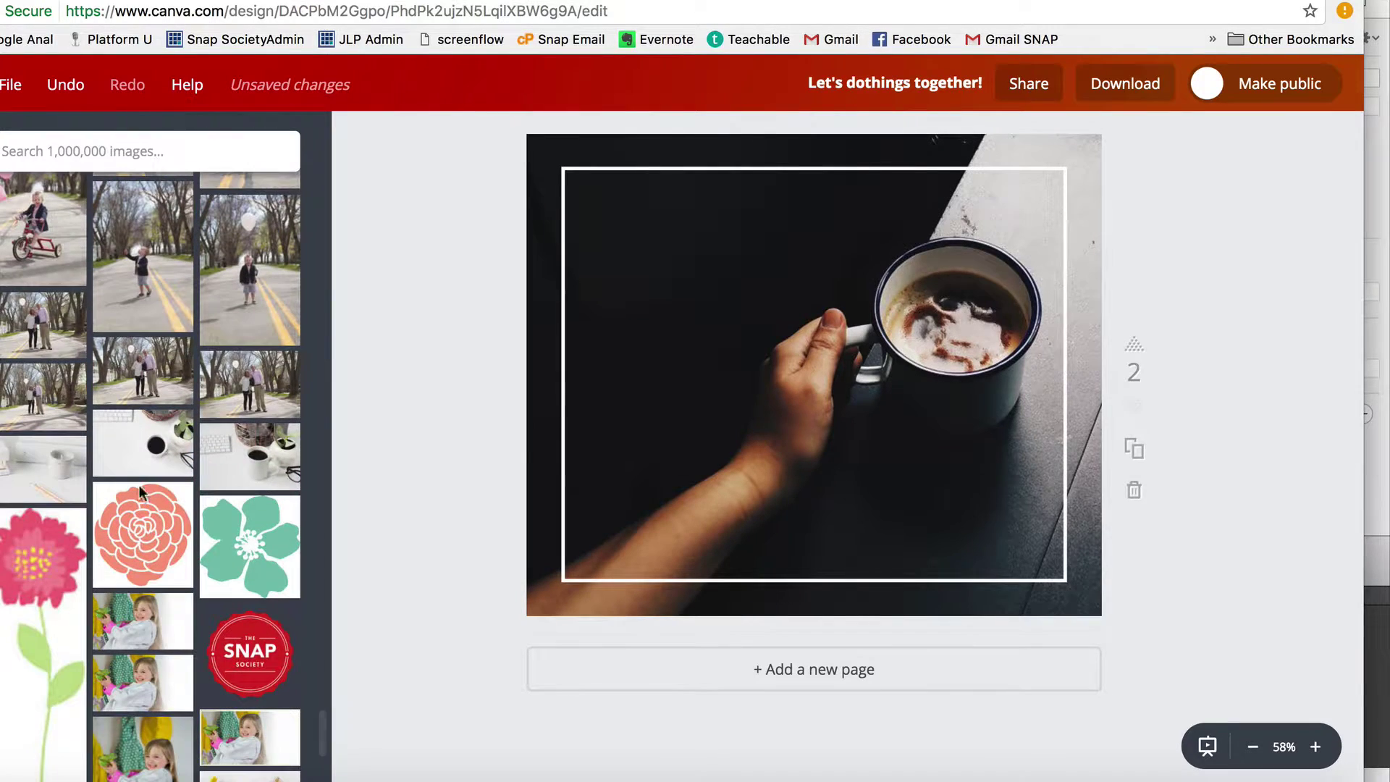
scroll(147, 491, "up", 15)
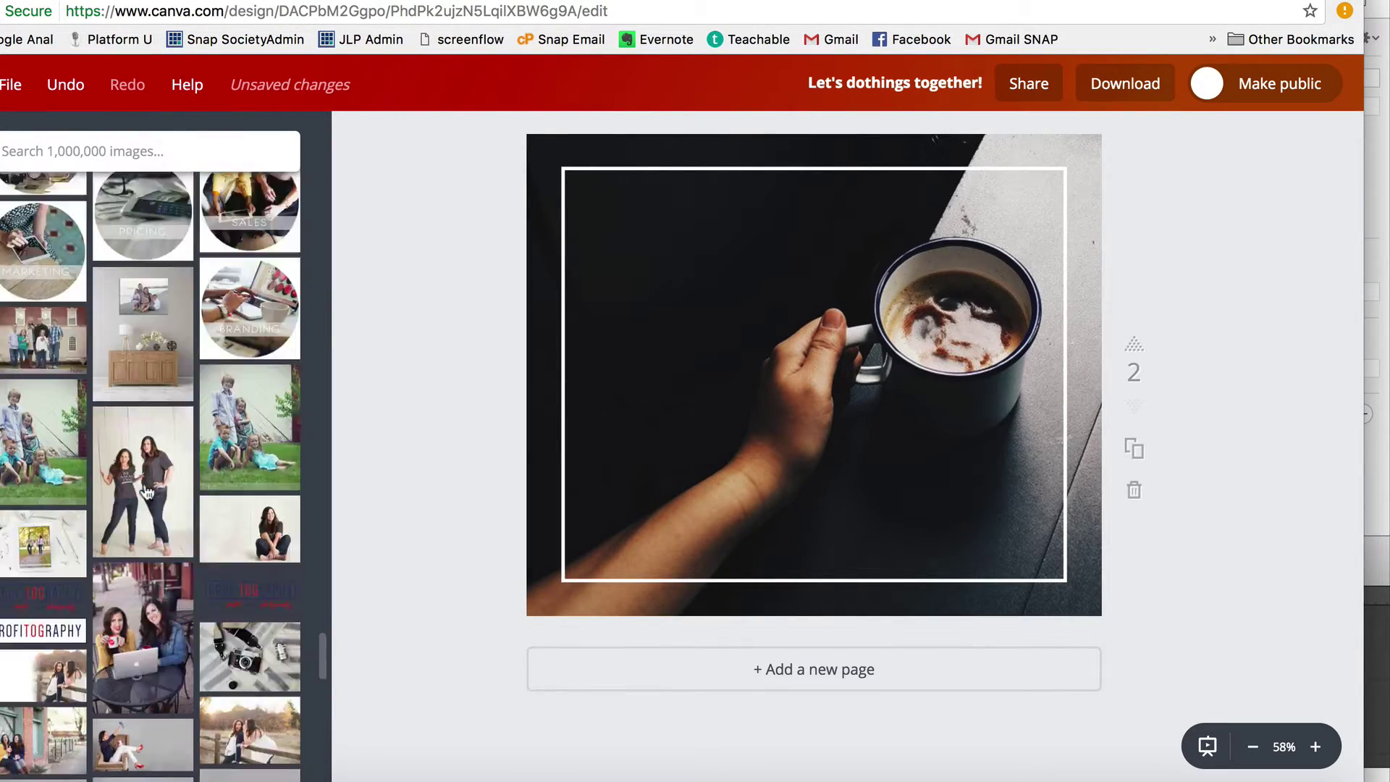
scroll(147, 491, "up", 15)
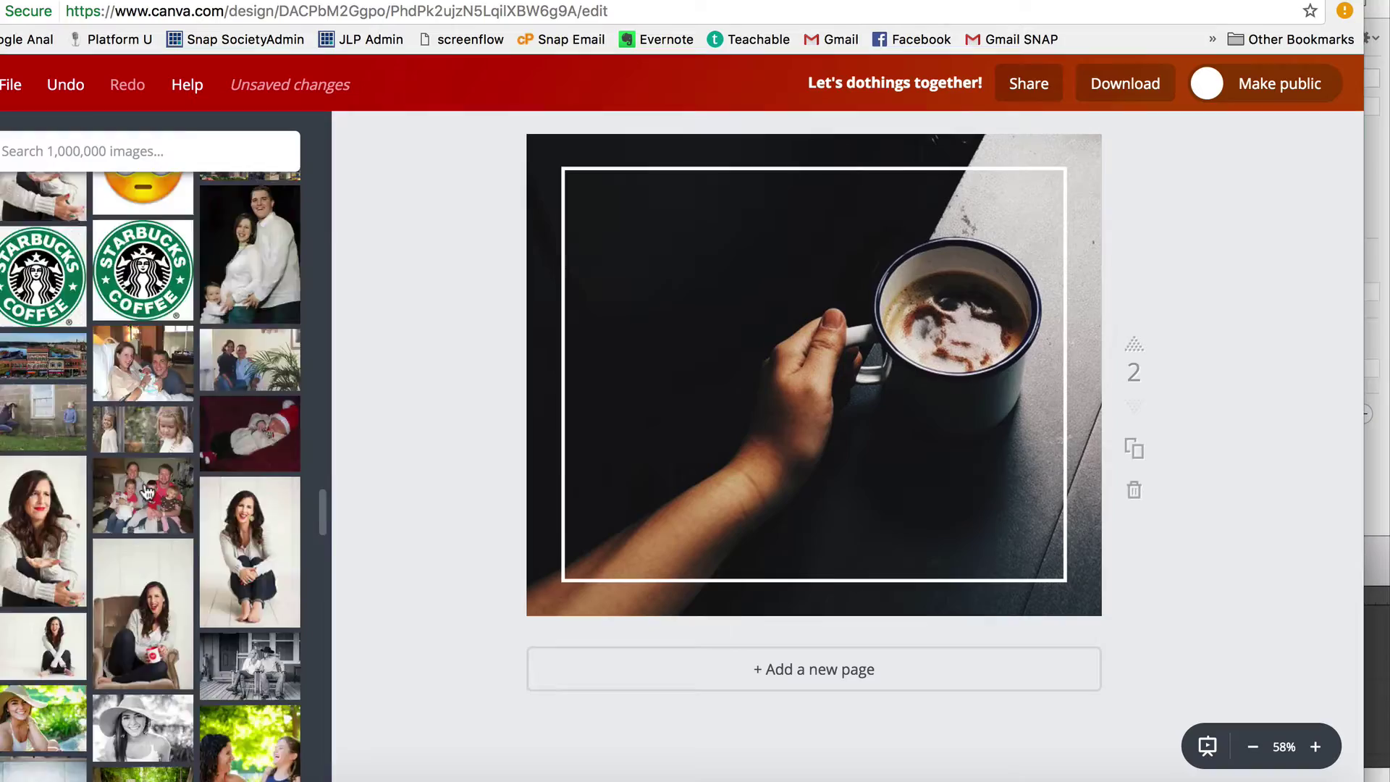
scroll(147, 491, "down", 15)
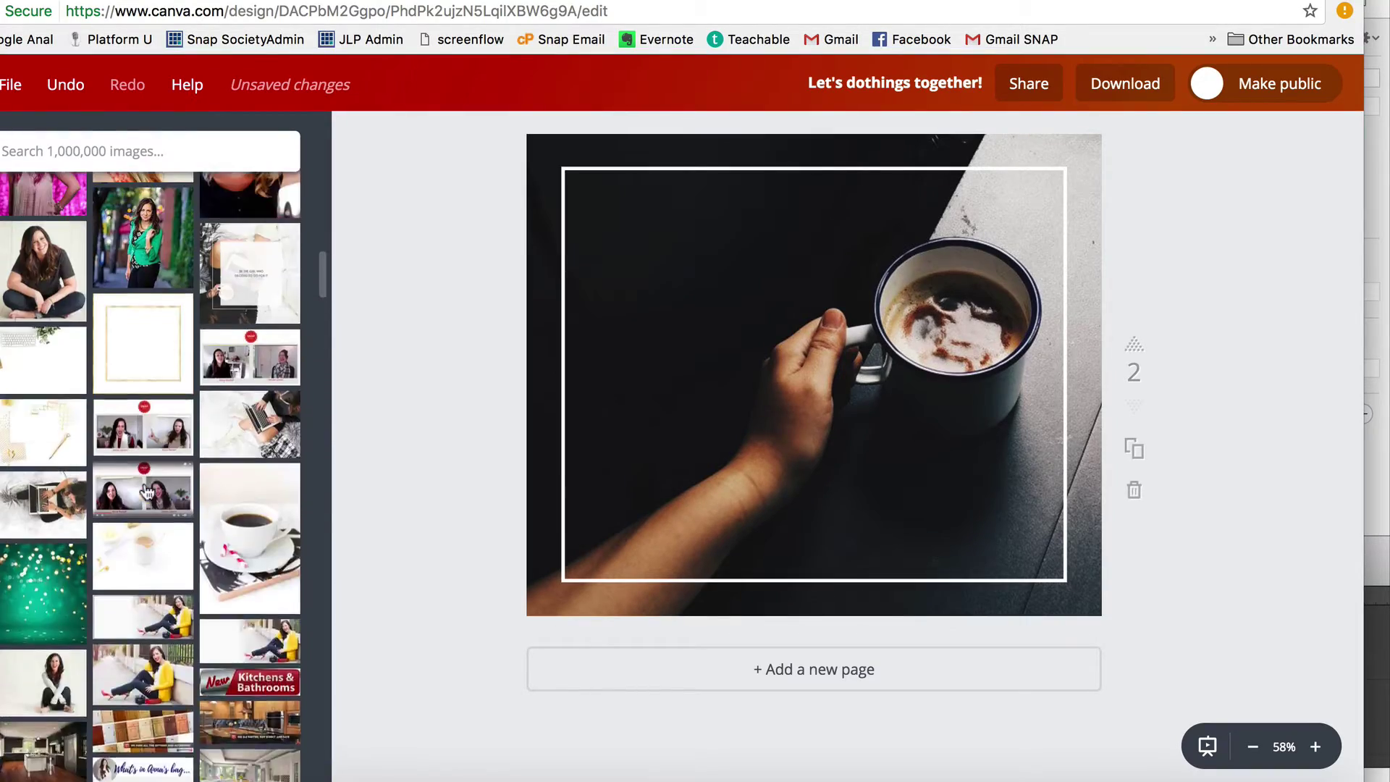
scroll(147, 491, "down", 15)
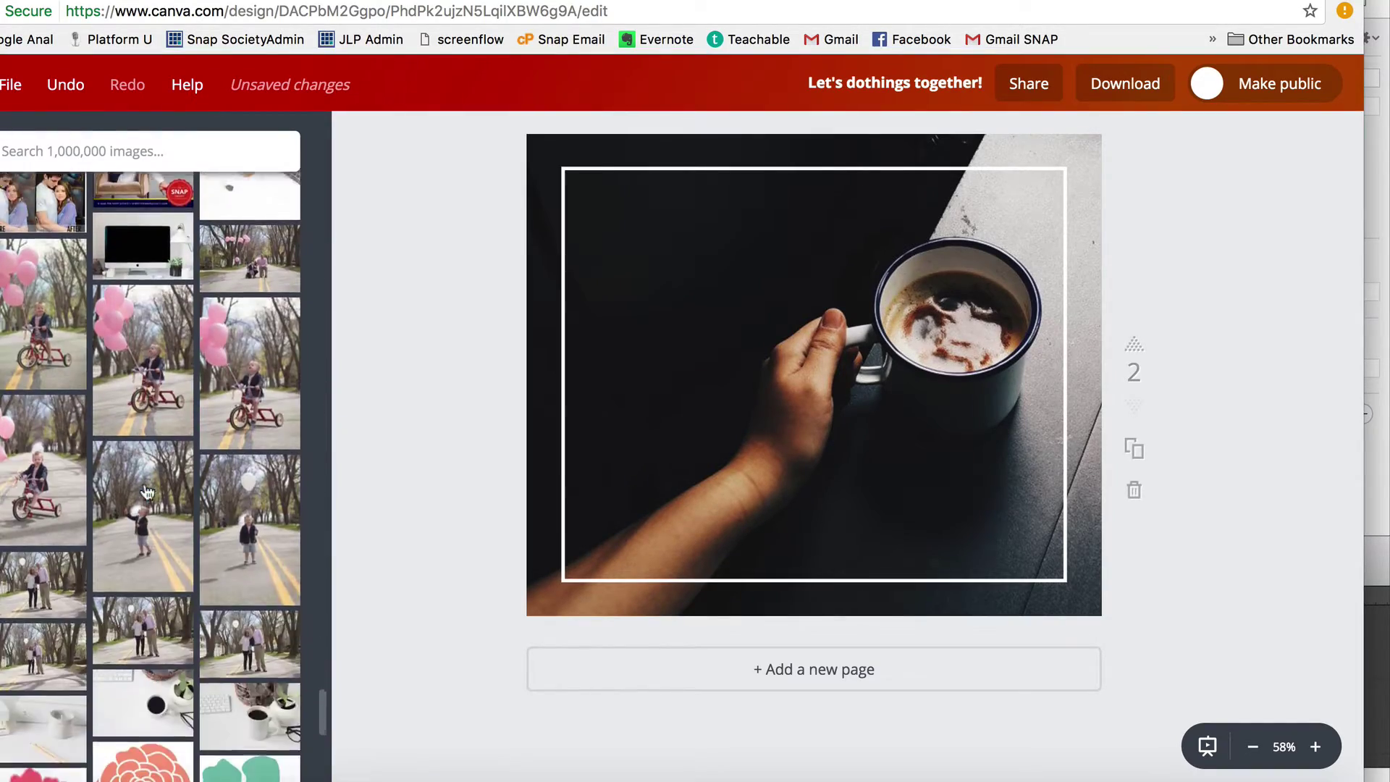
scroll(147, 492, "up", 2)
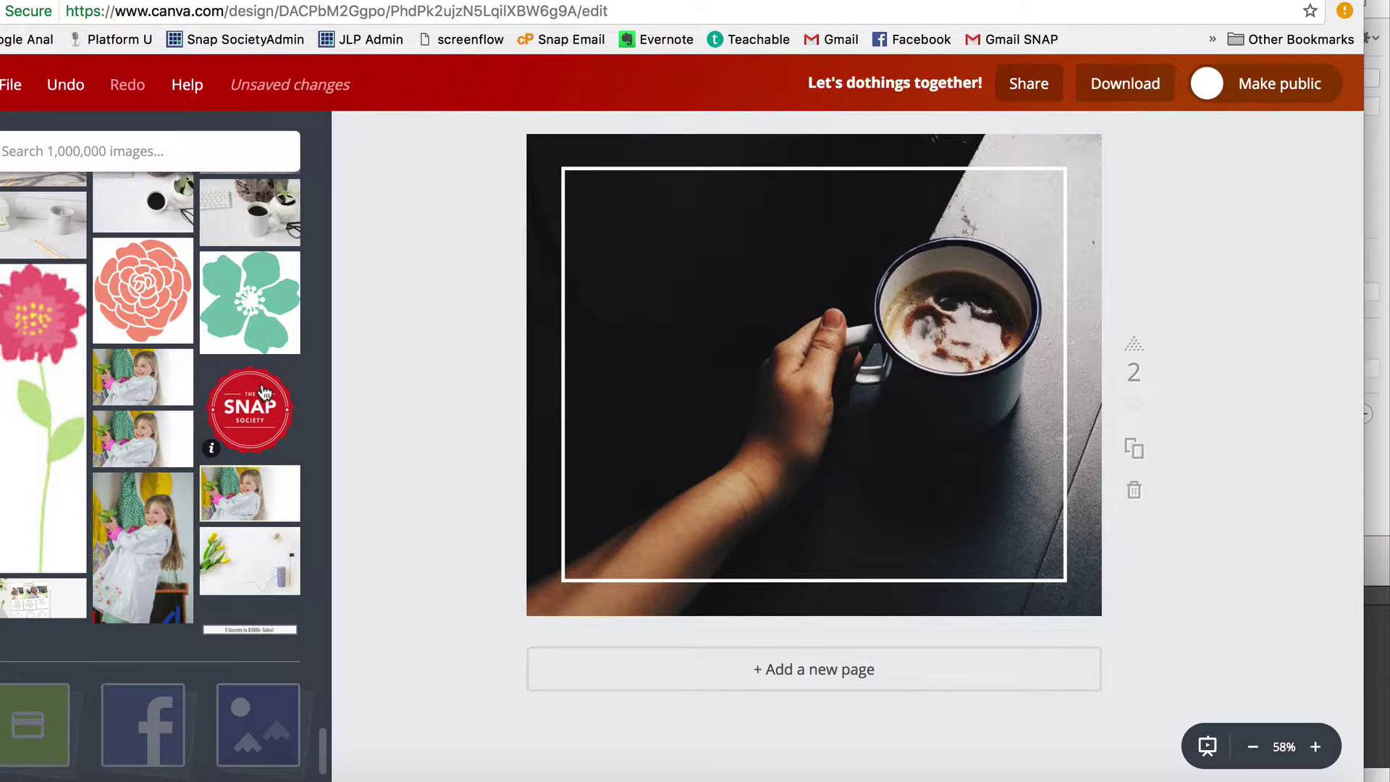
Add the Snap Society logo, shrink it and centre it on the white frame's bottom edge
left_click_drag(264, 393, 866, 454)
left_click_drag(662, 358, 798, 494)
left_click_drag(885, 583, 818, 564)
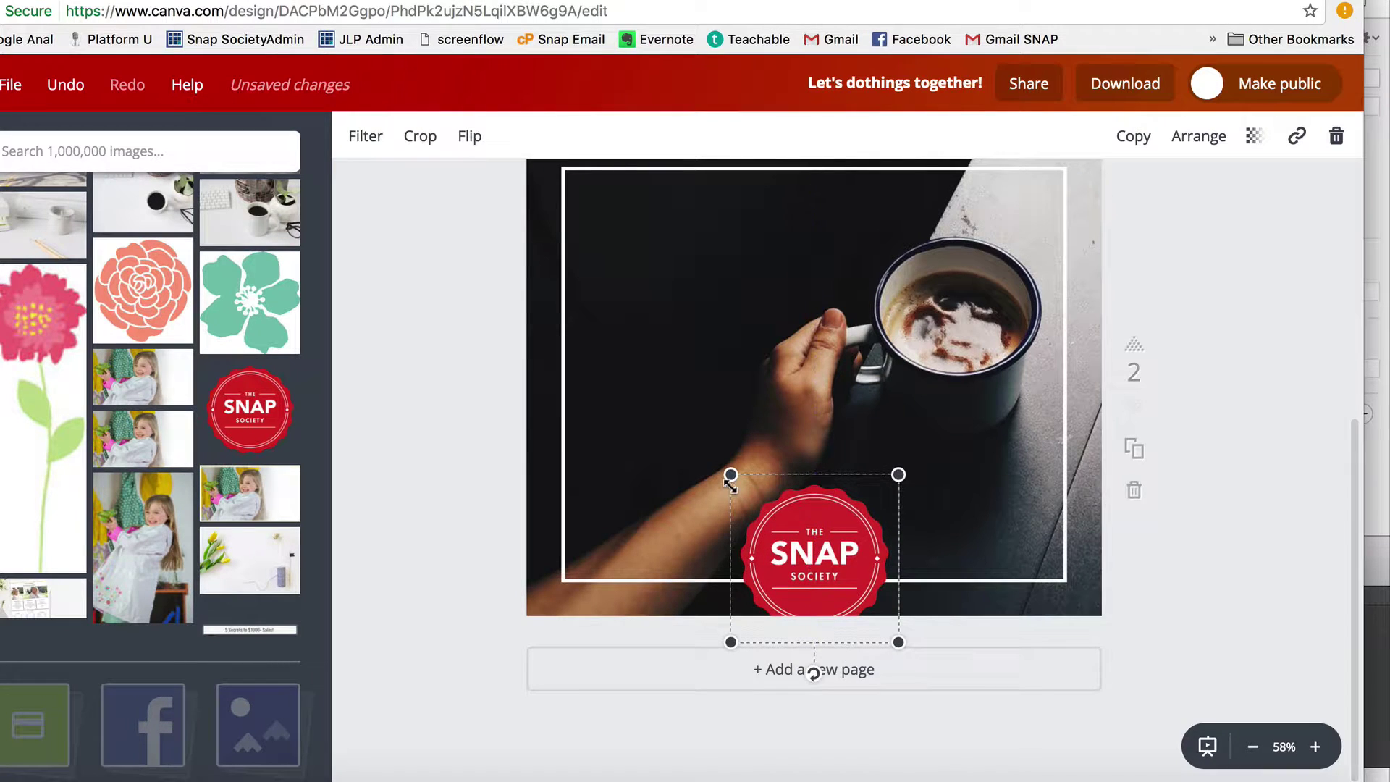
left_click_drag(731, 478, 773, 530)
left_click_drag(820, 580, 802, 564)
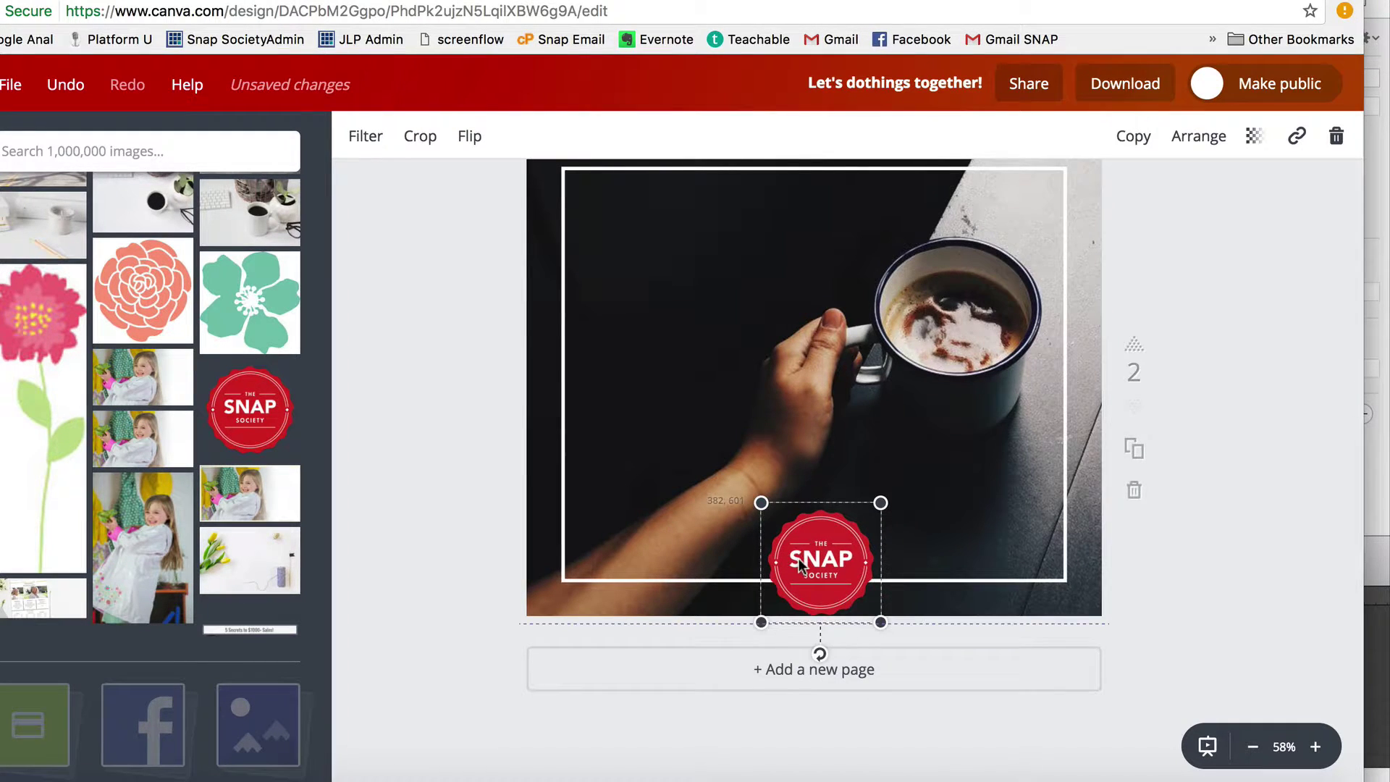
left_click_drag(761, 503, 779, 536)
left_click_drag(823, 592, 817, 585)
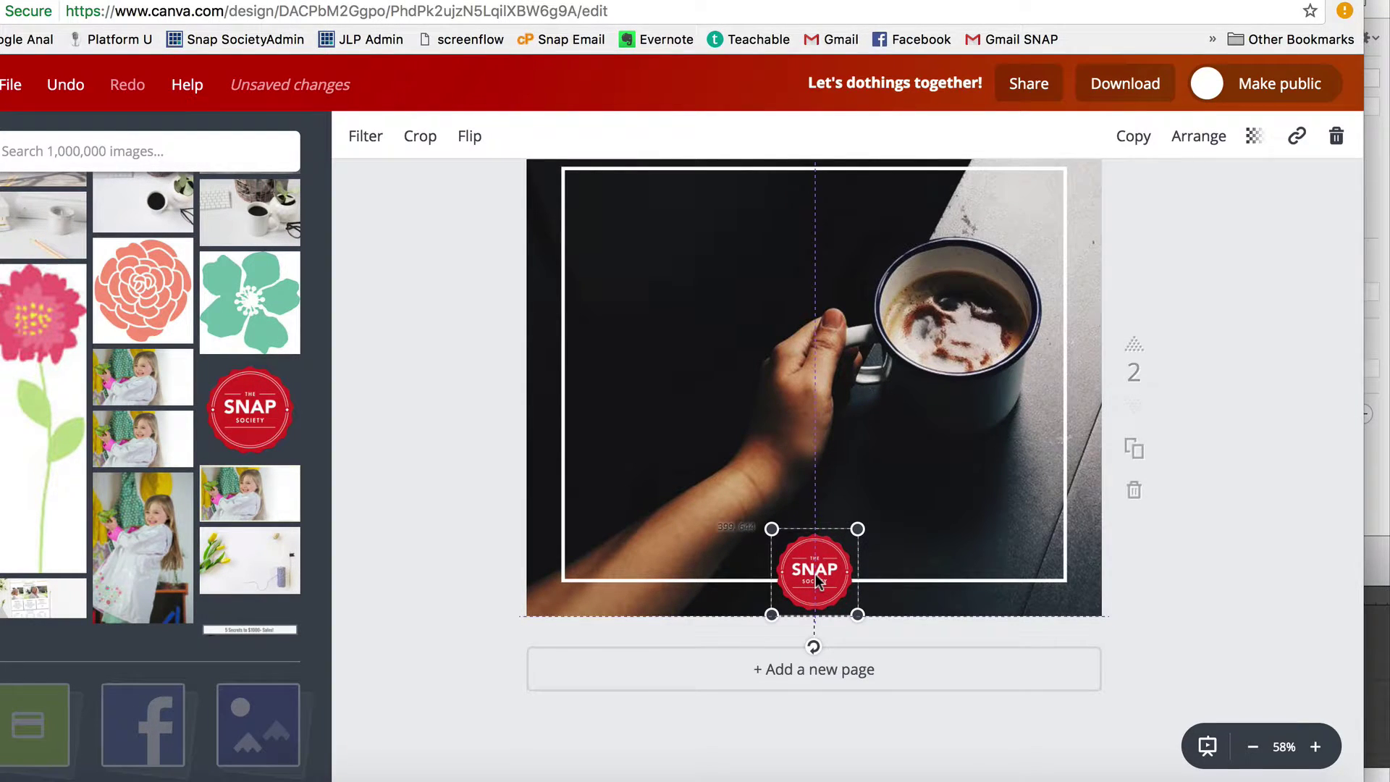
left_click(901, 569)
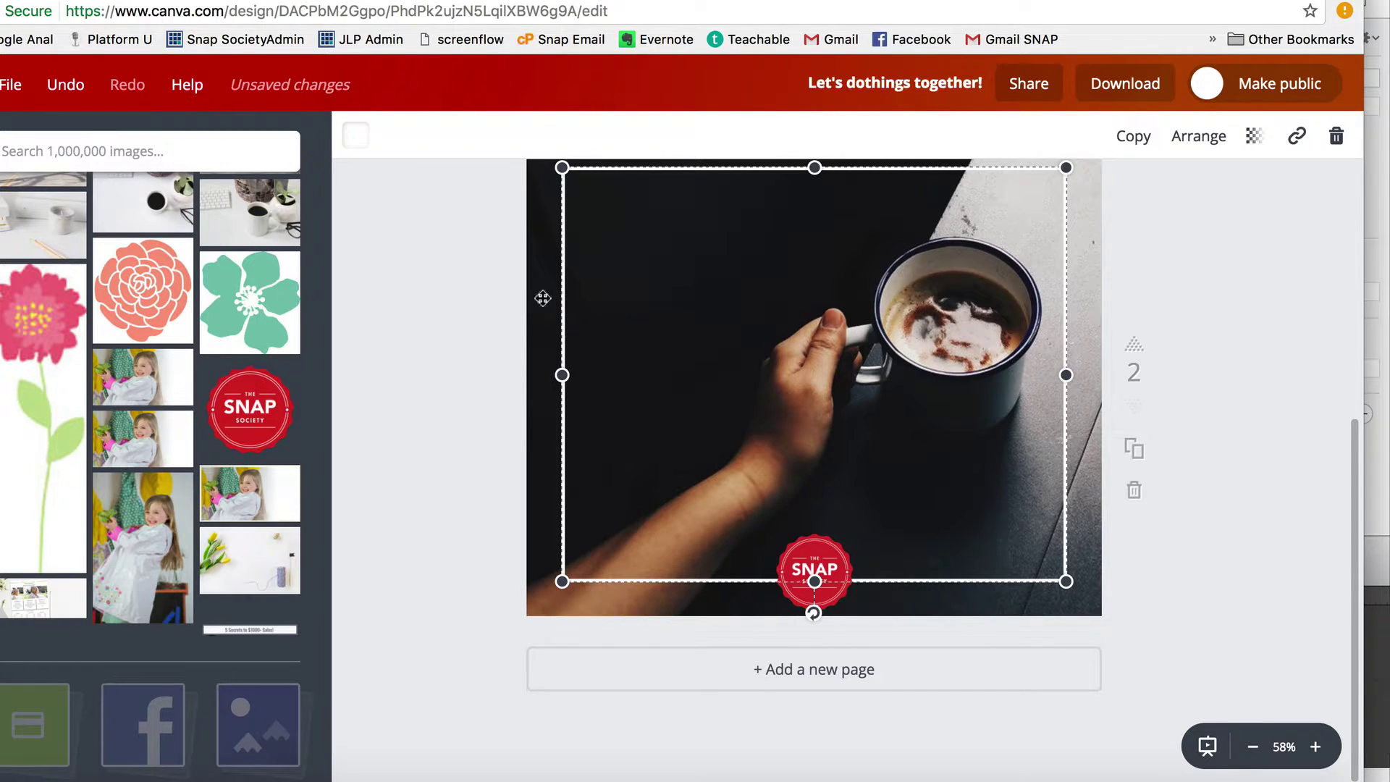
scroll(730, 328, "up", 2)
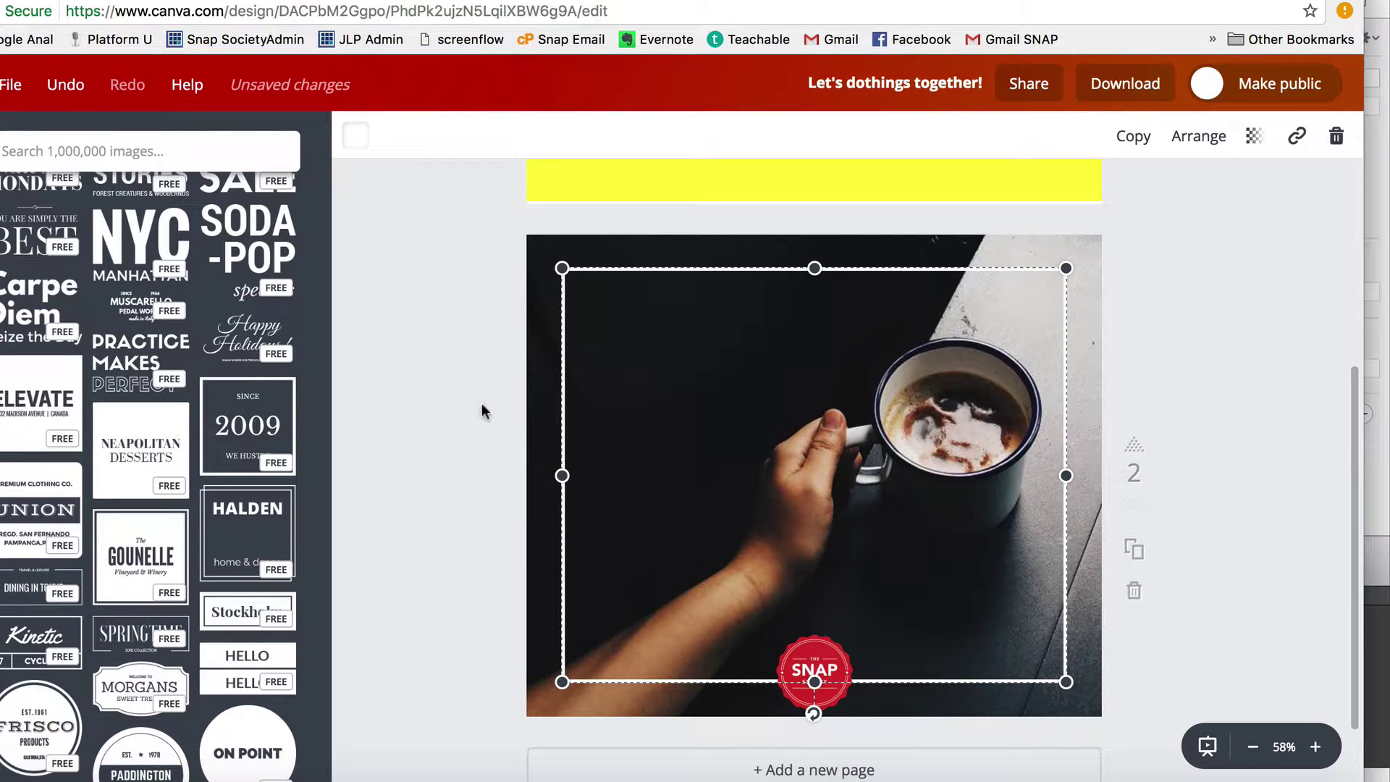
scroll(116, 263, "up", 6)
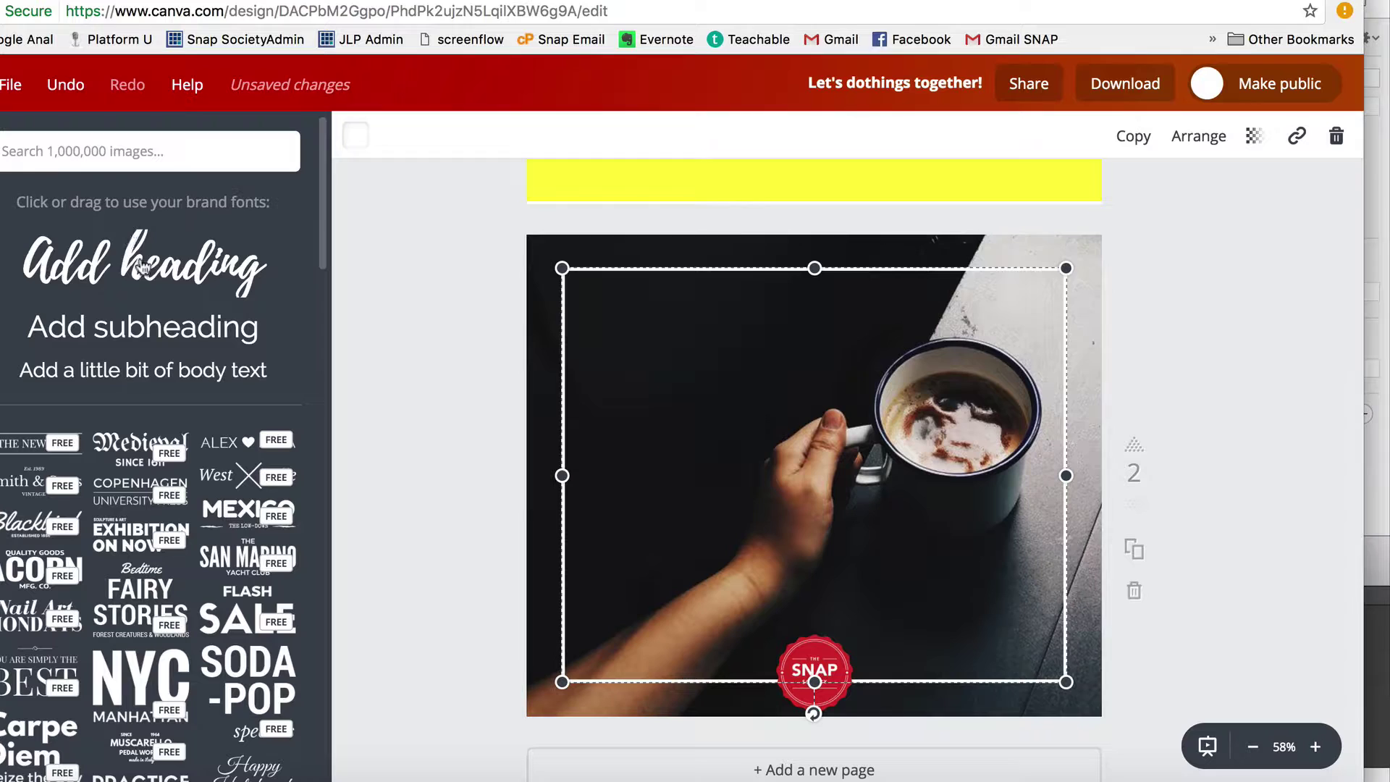
Add a white heading reading 'Question!' and drop a subheading placeholder beneath it
left_click_drag(129, 240, 732, 341)
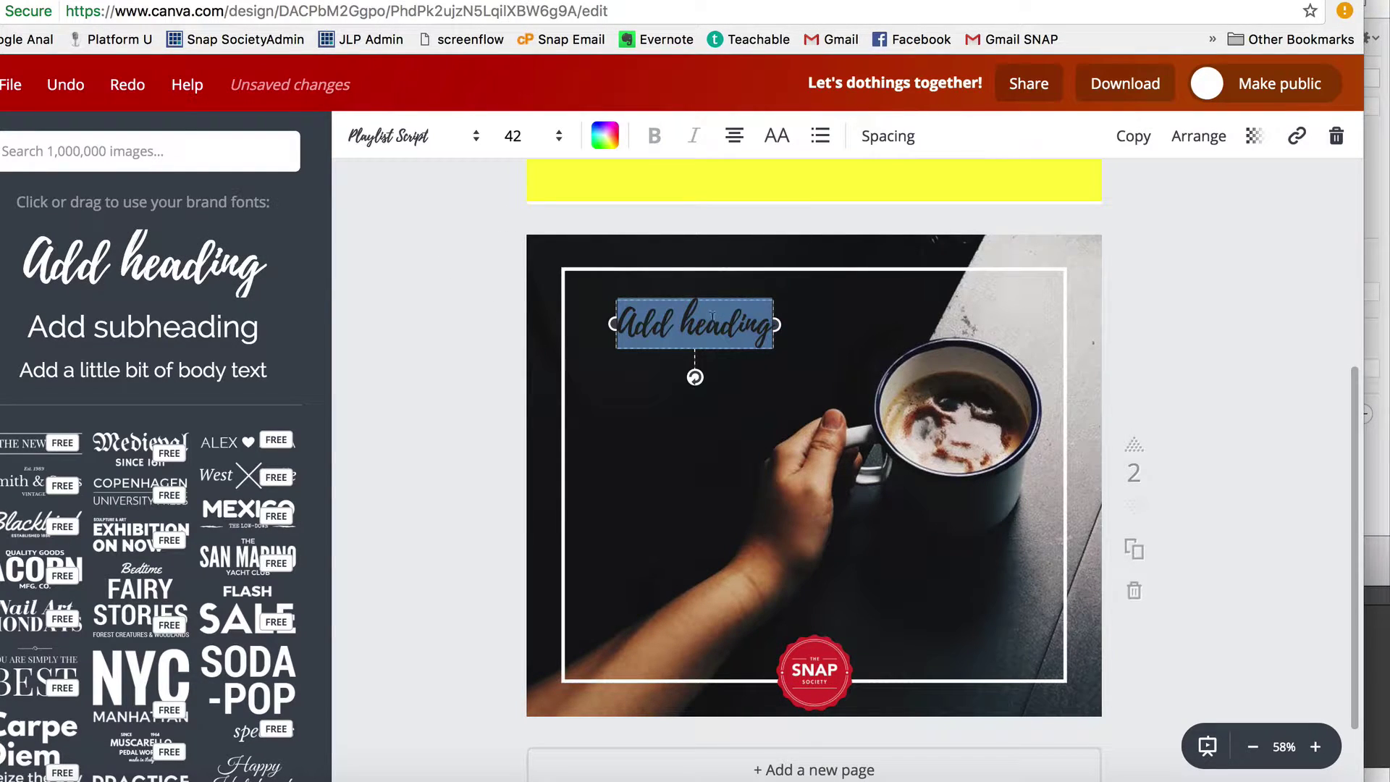
left_click(762, 324)
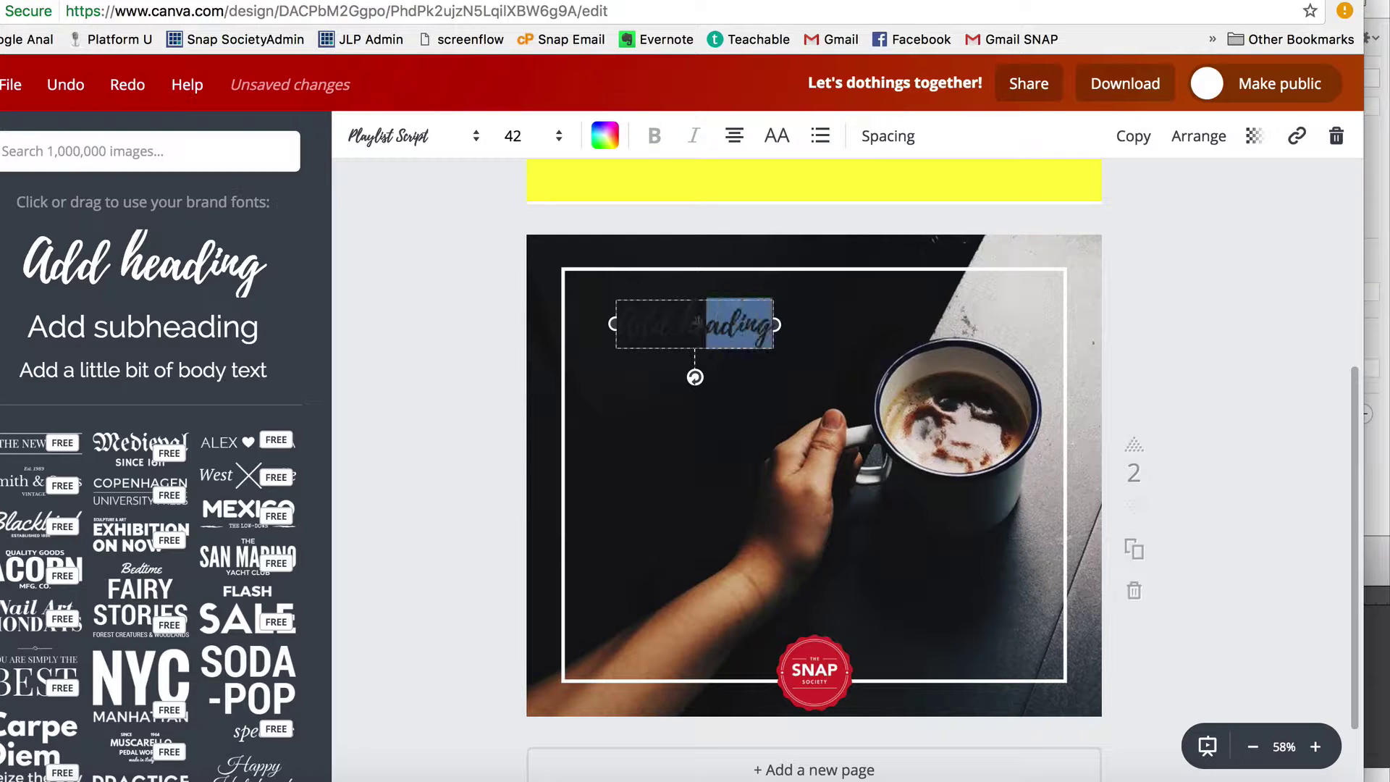
left_click_drag(697, 321, 617, 324)
left_click(604, 135)
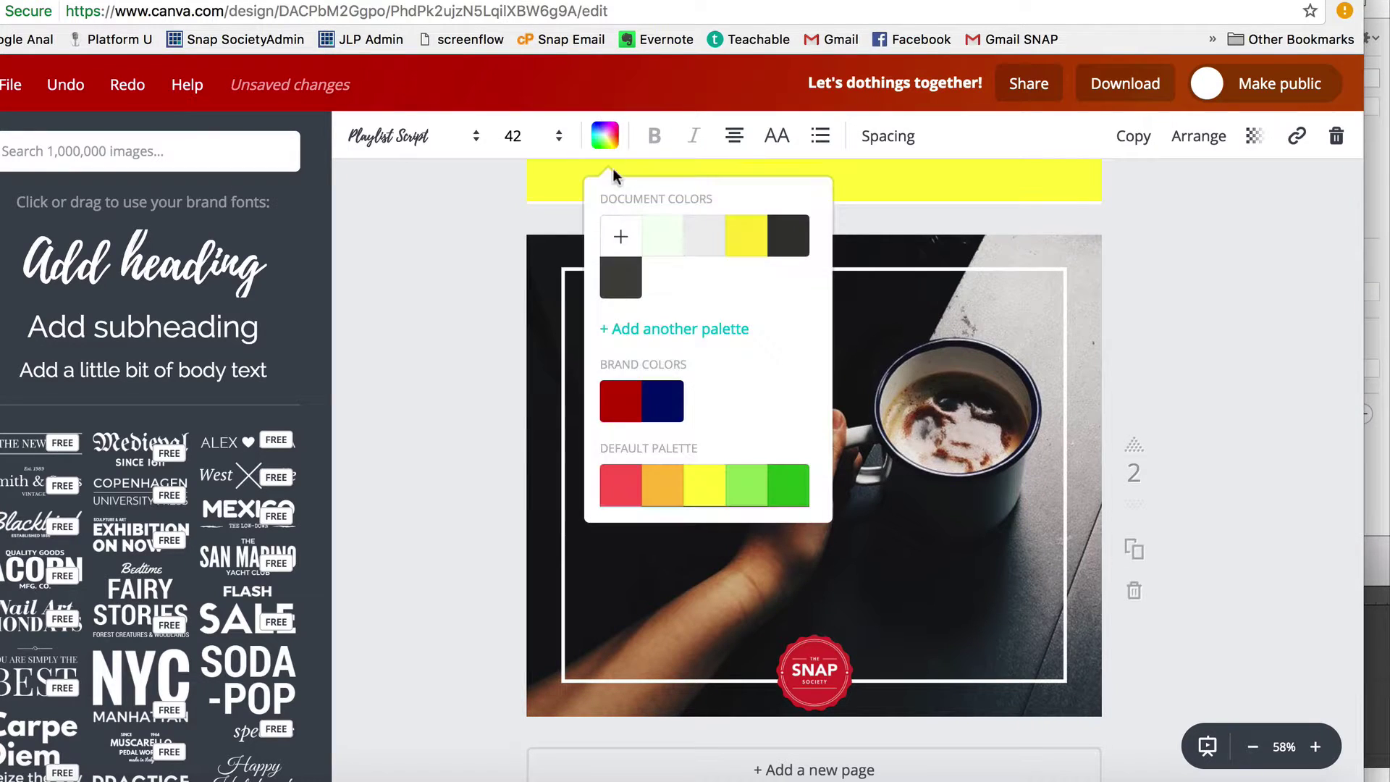
scroll(697, 440, "down", 3)
left_click(789, 481)
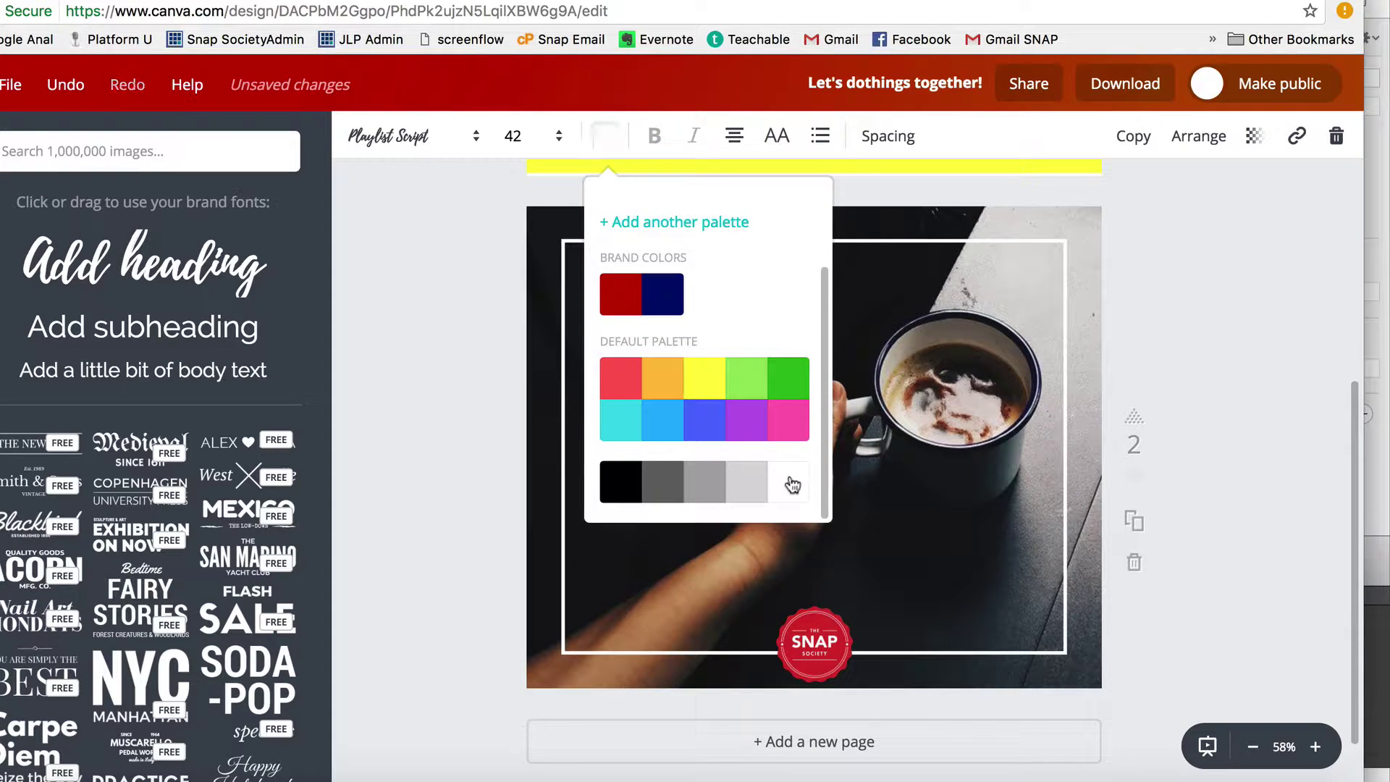
left_click(489, 366)
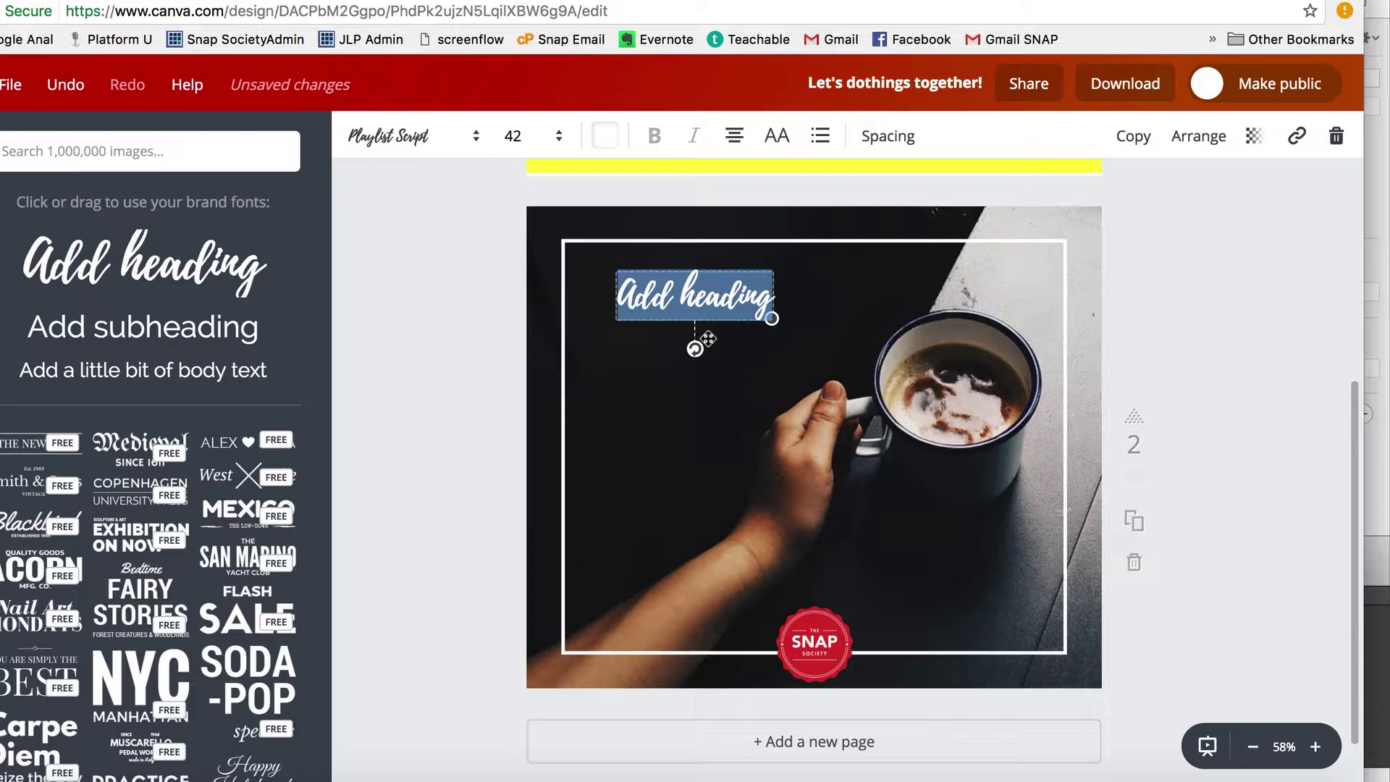
type("Questio")
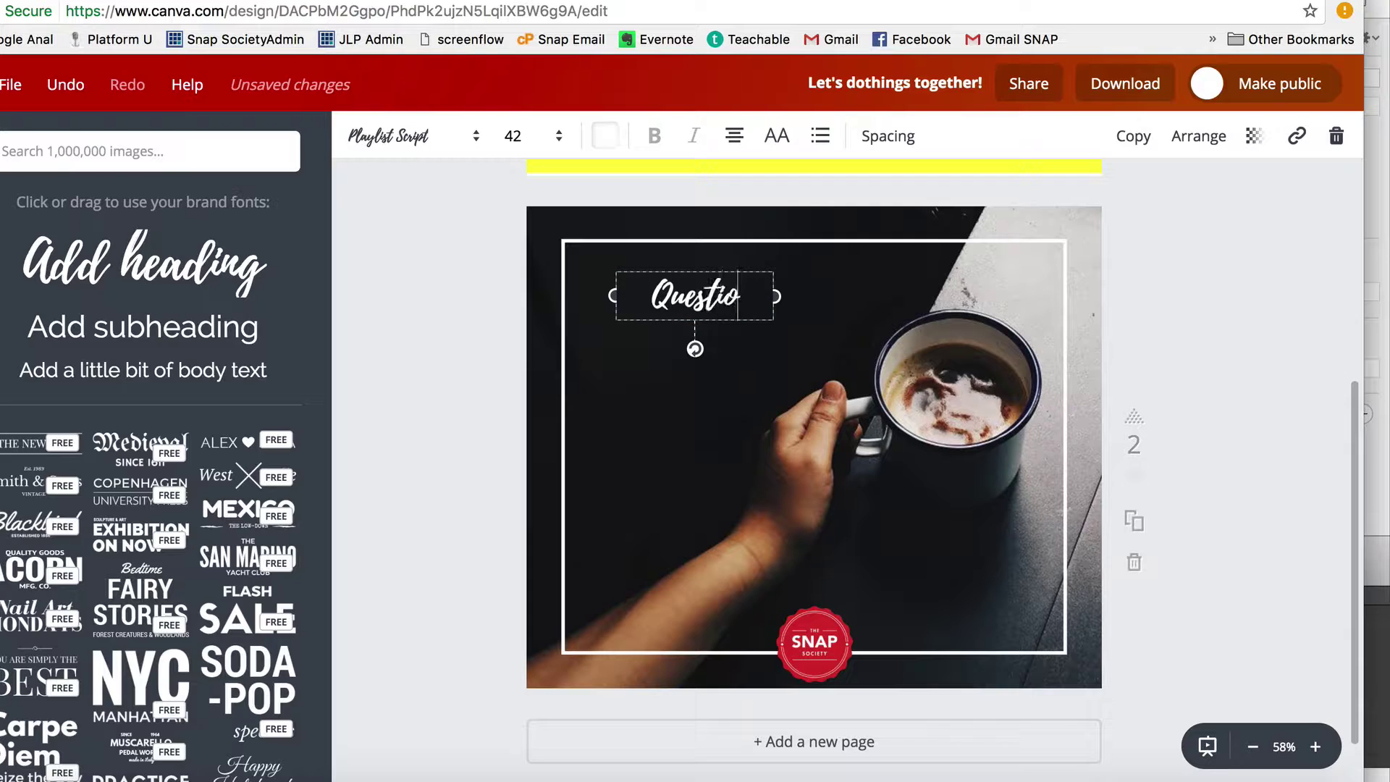
type("n!")
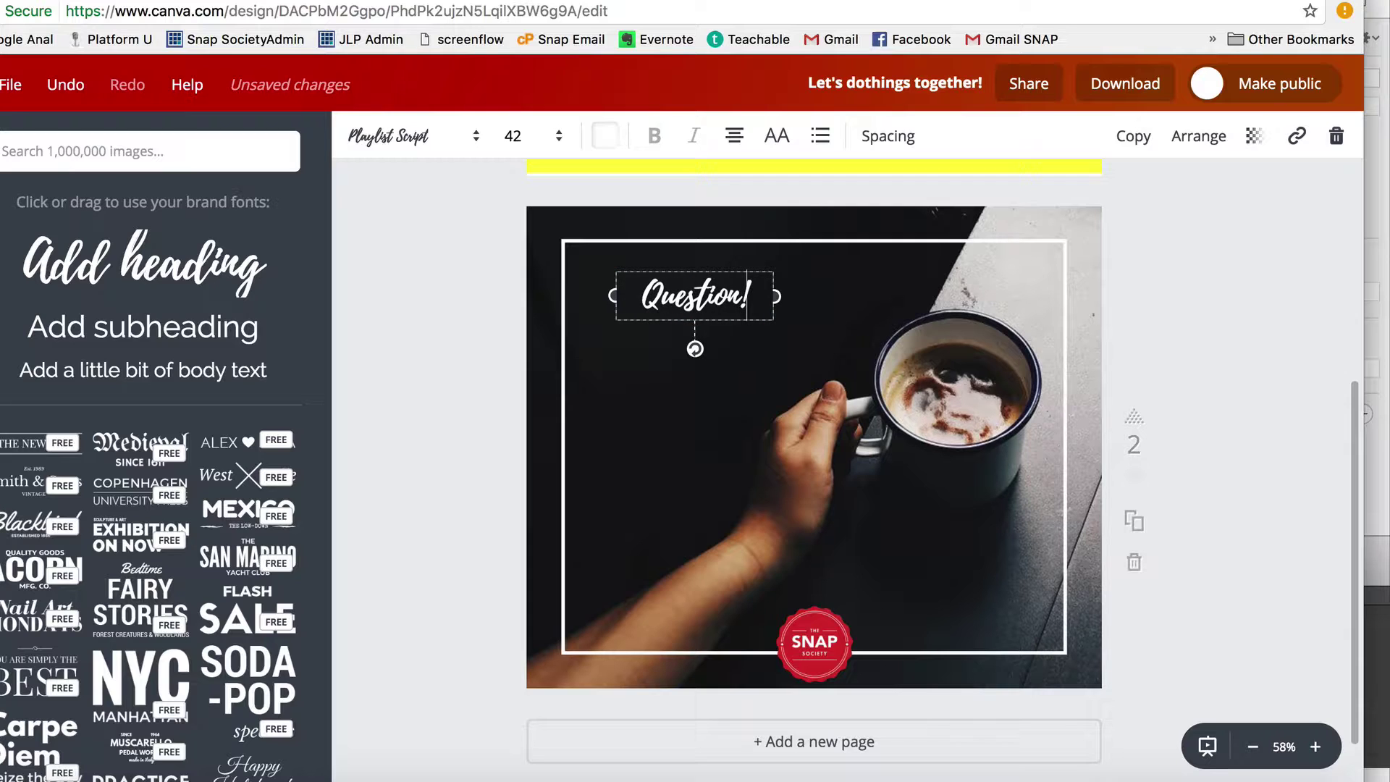
left_click_drag(174, 329, 695, 362)
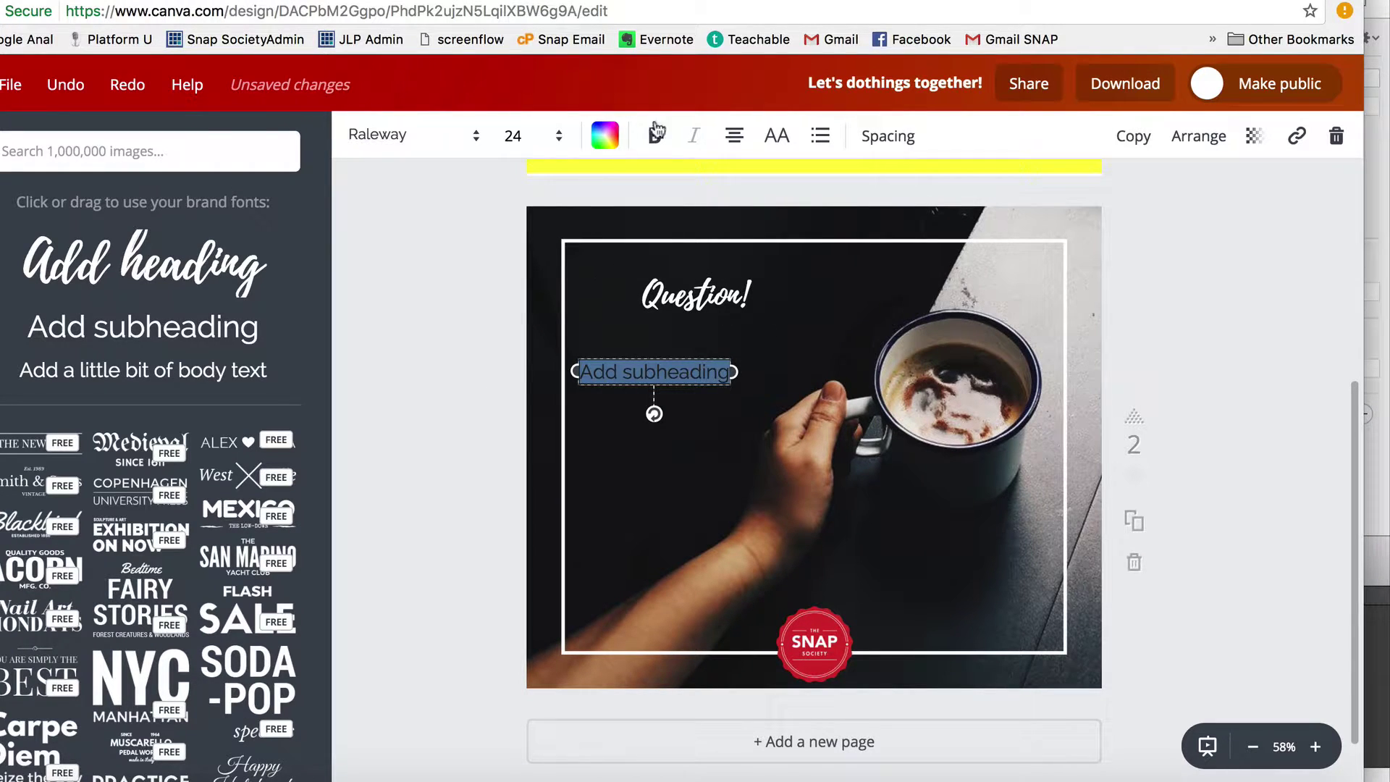
Make the subheading text white
left_click(604, 135)
scroll(715, 406, "down", 3)
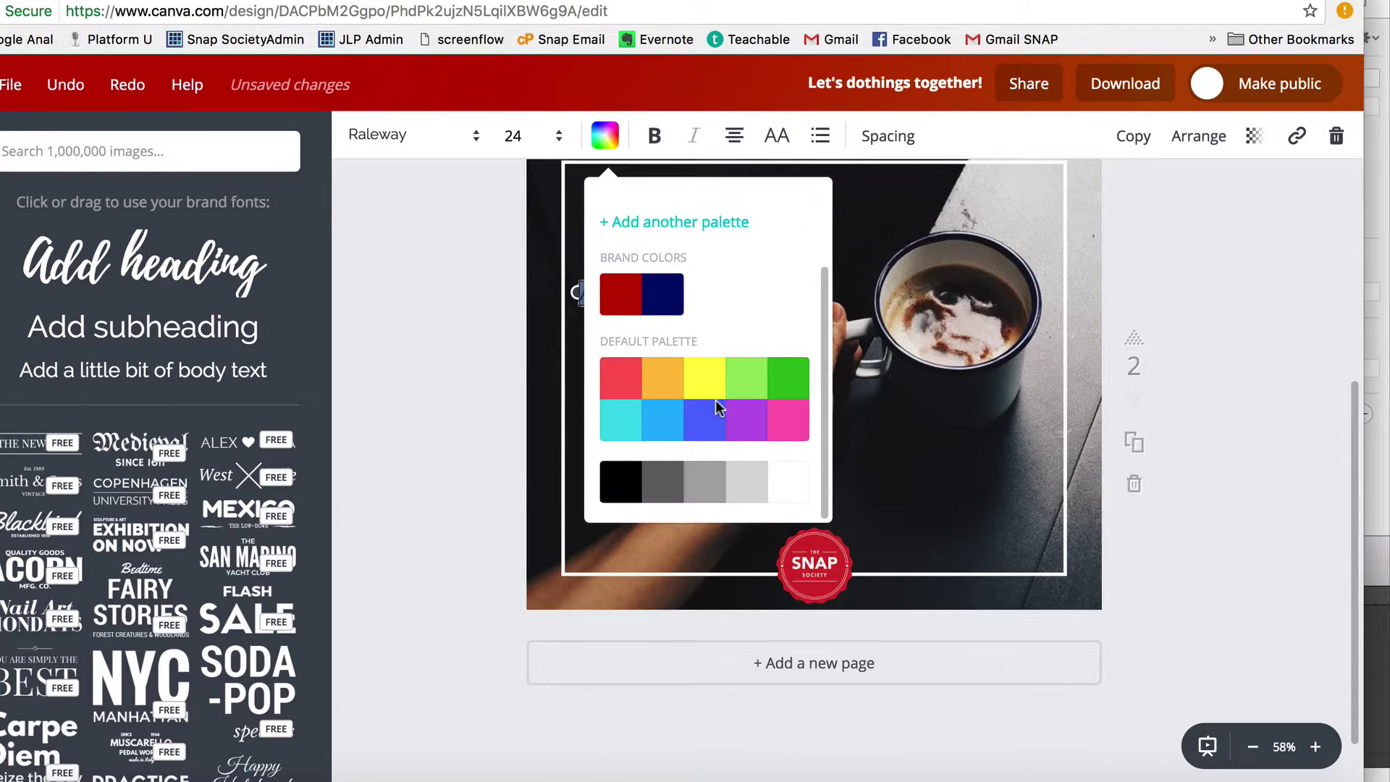
left_click(785, 478)
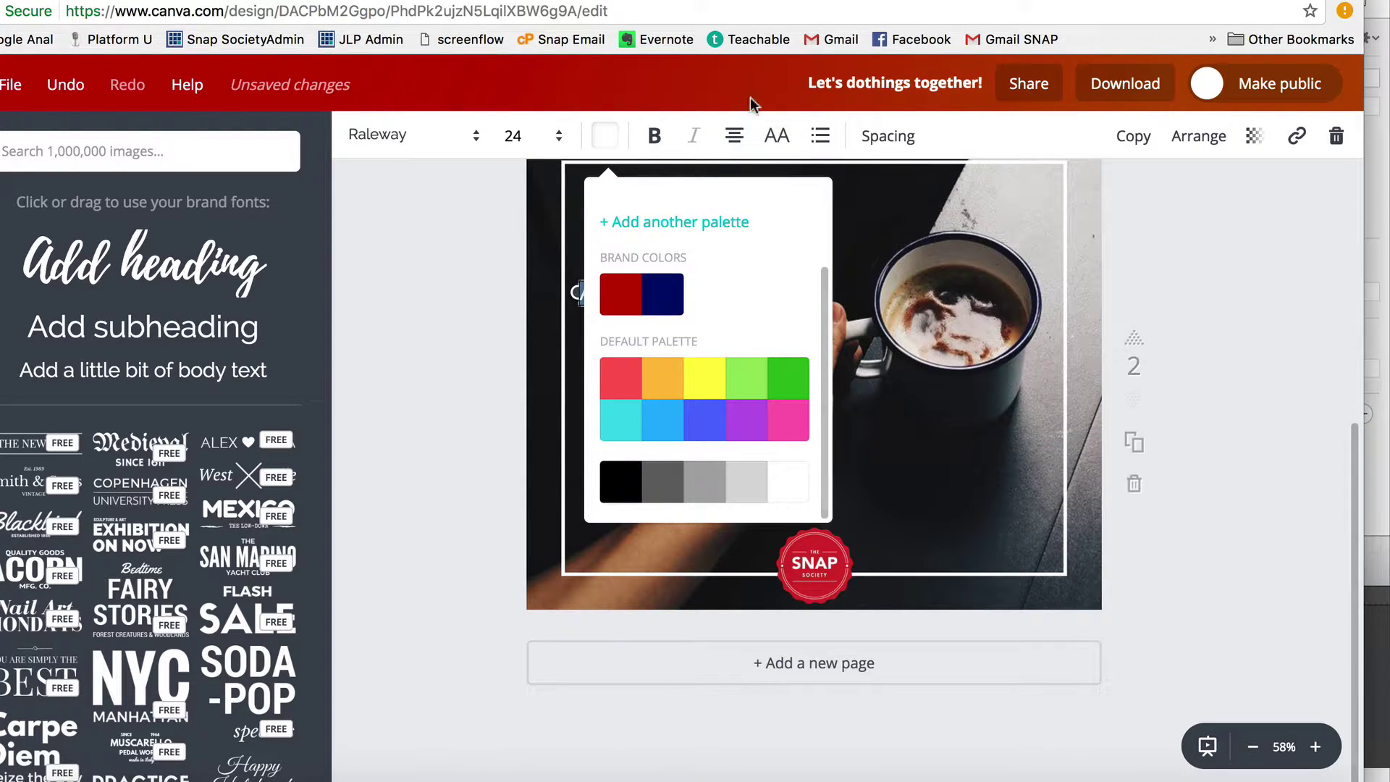
left_click(456, 324)
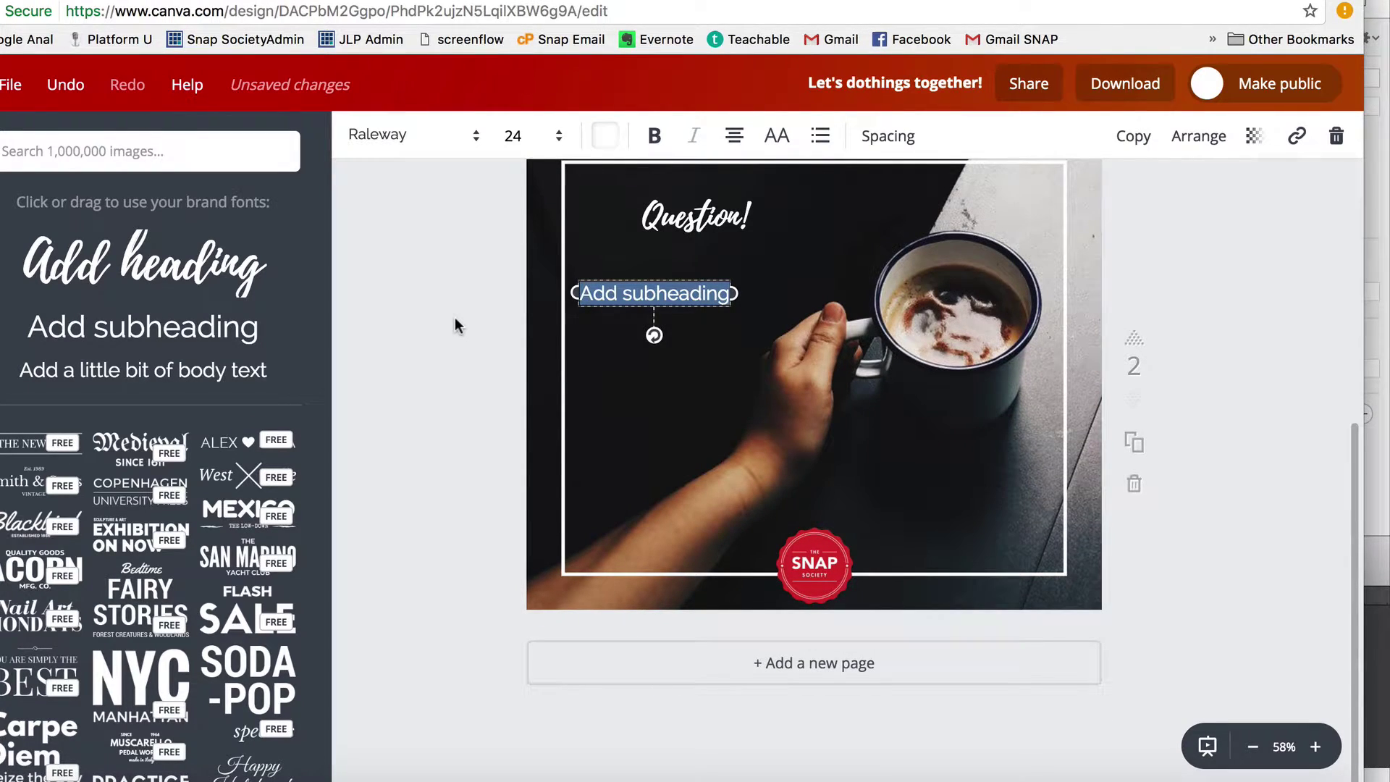
Type 'How long have you been in the Photography business', fixing typos, and centre it under the heading
type("How long")
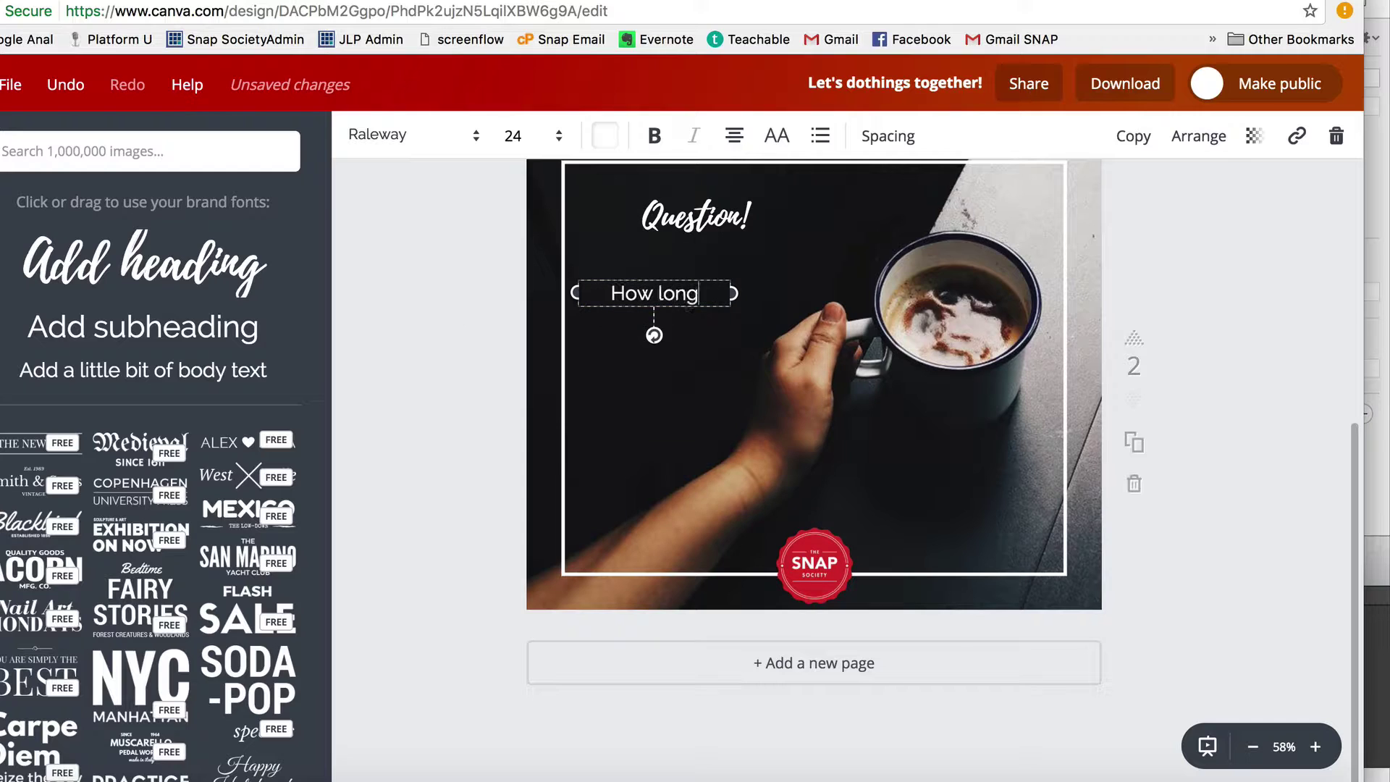
type(" have you been i")
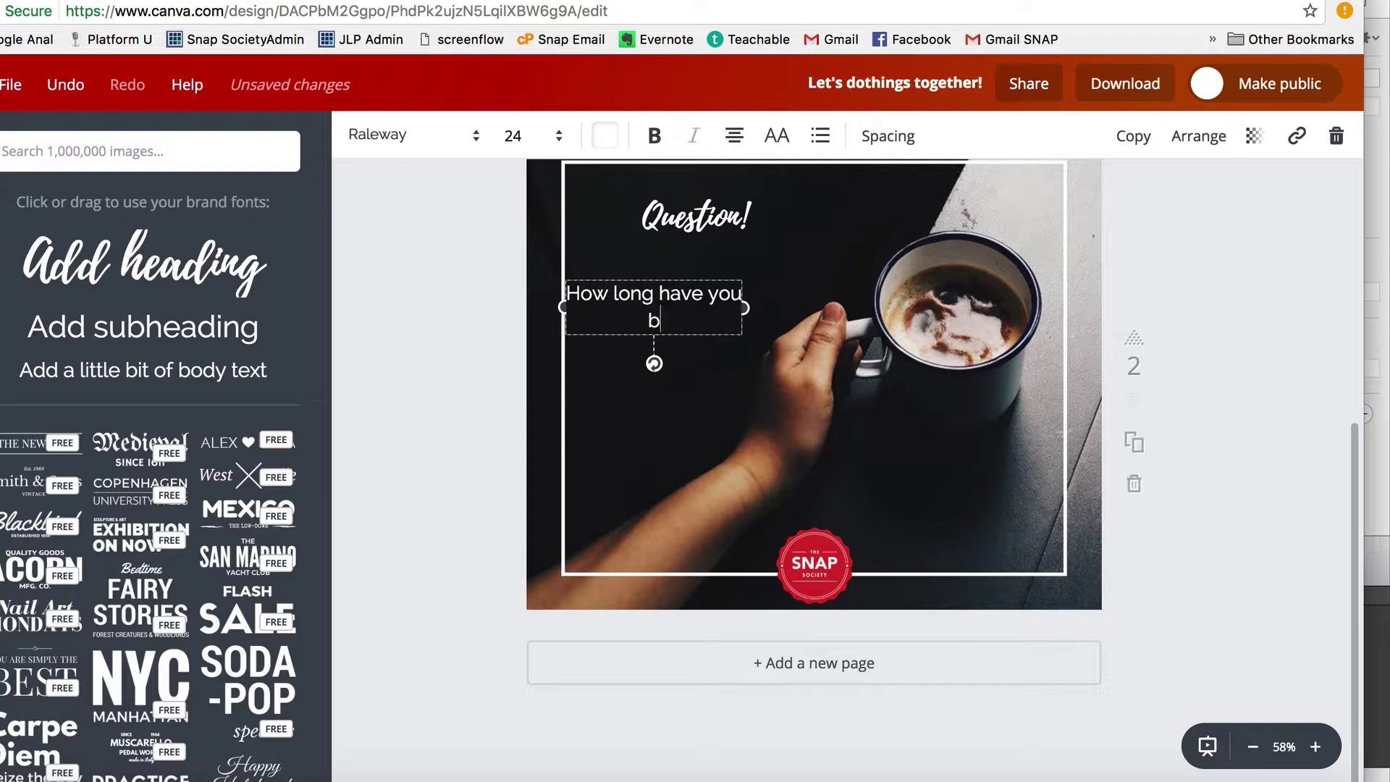
type("n the Photogr")
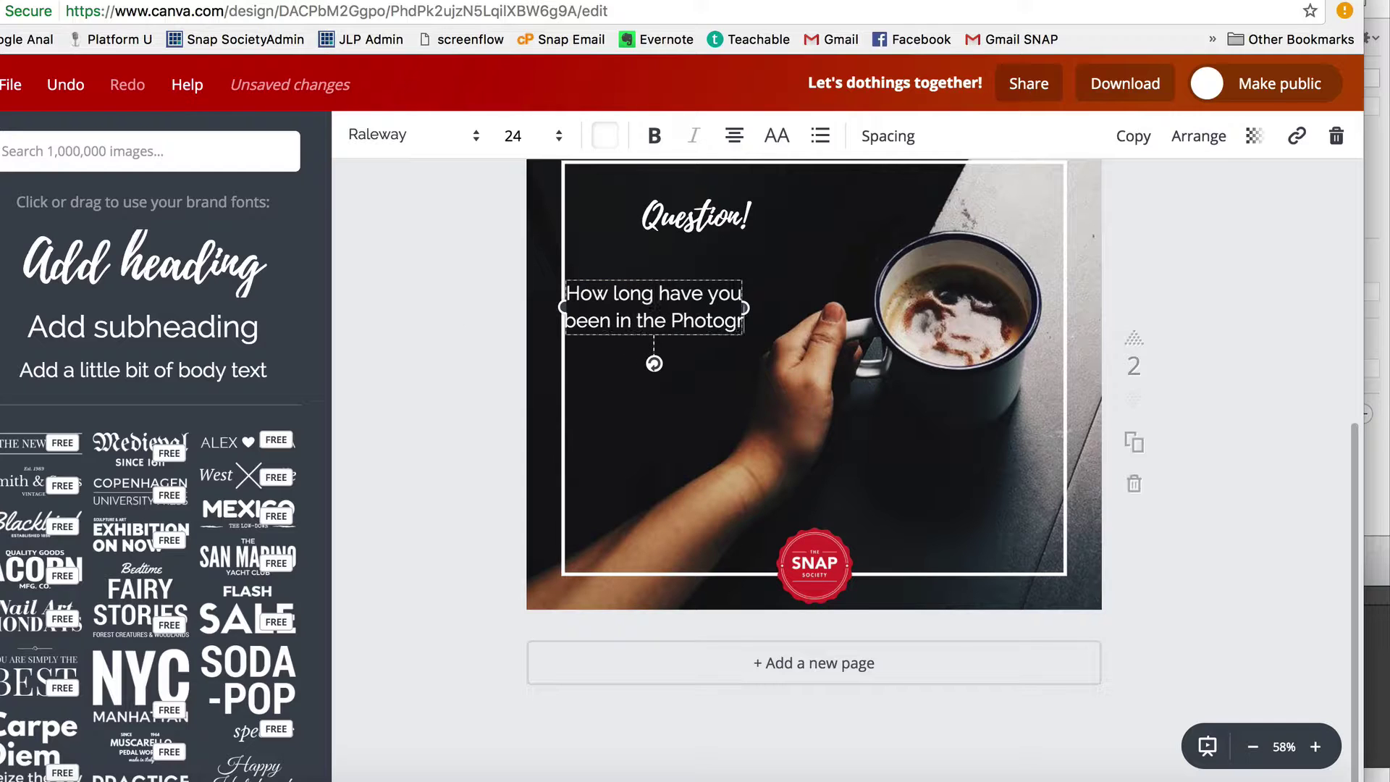
type("pahy busines")
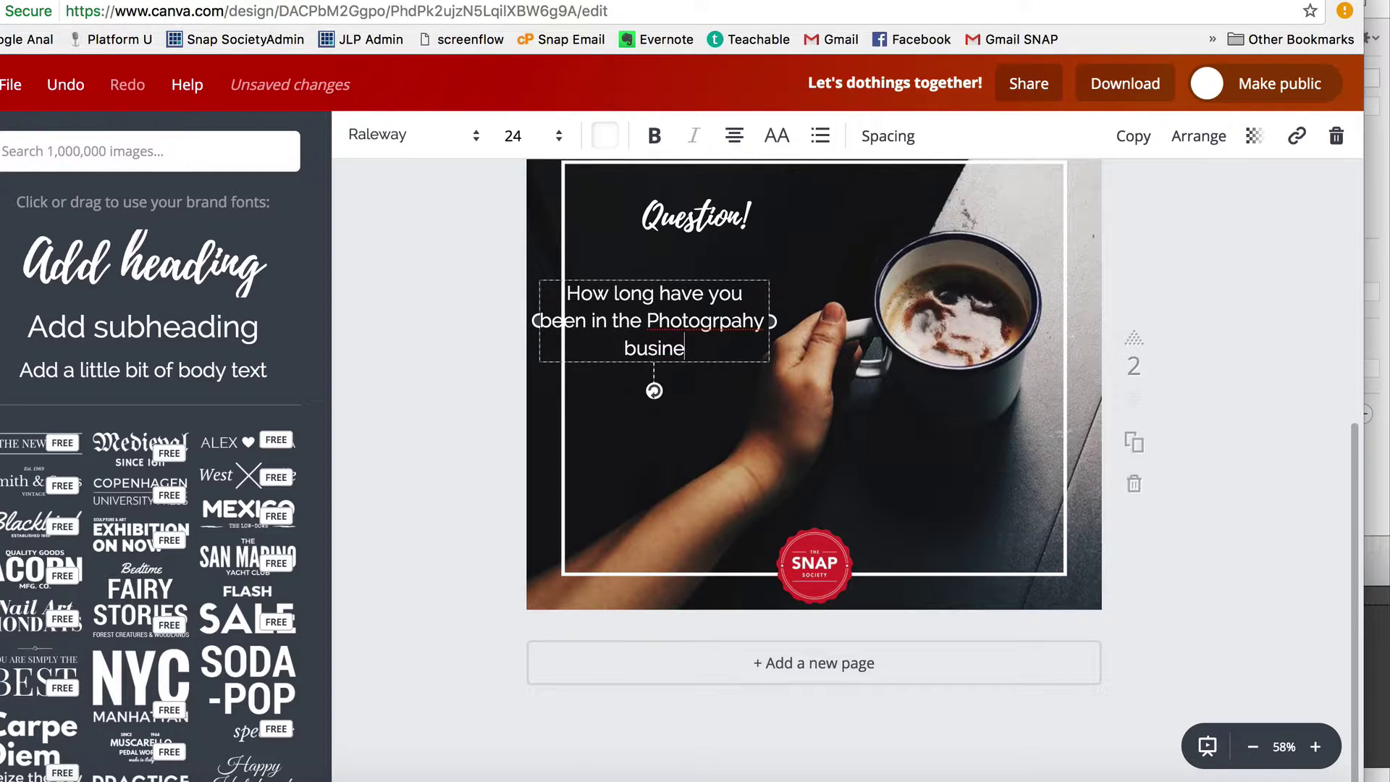
key("BackSpace")
key("BackSpace")
key("BackSpace")
key("BackSpace")
type("iness")
left_click(717, 321)
type("a")
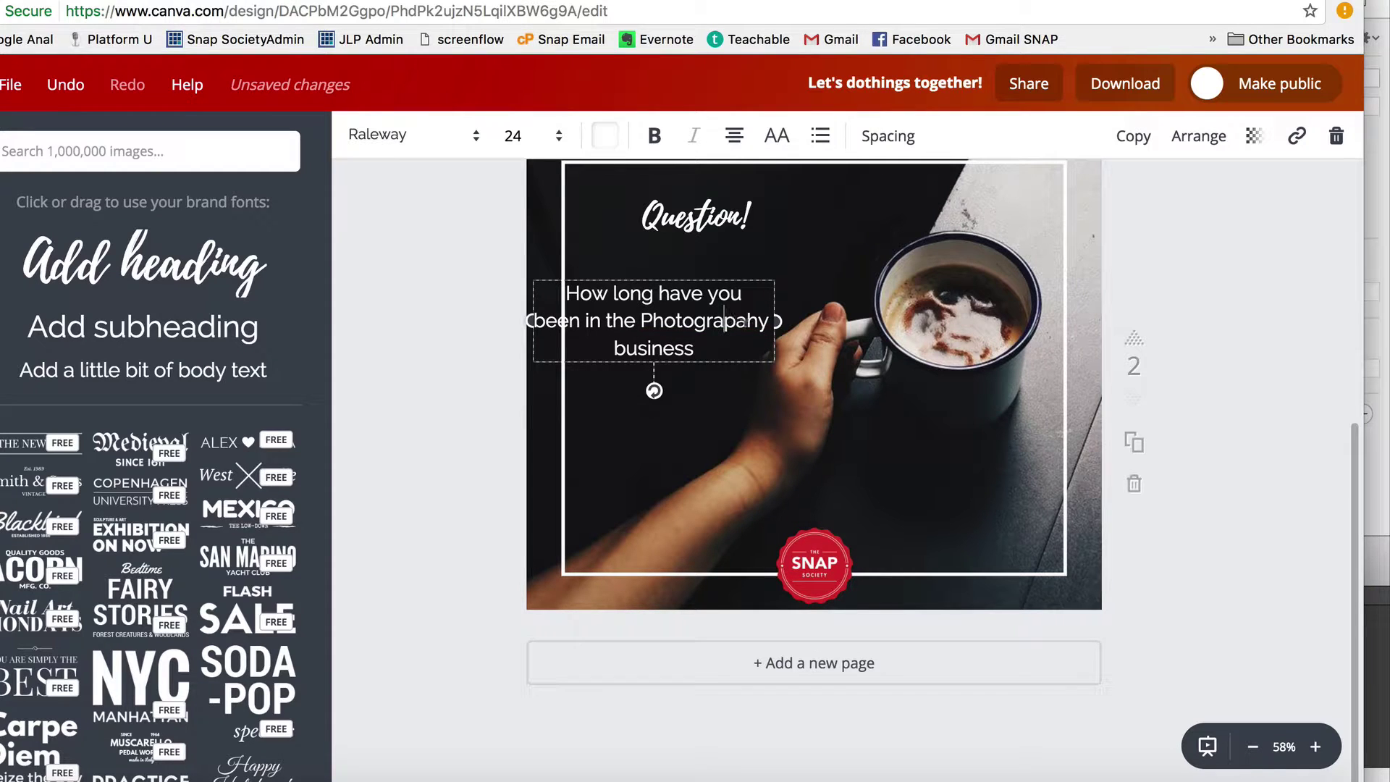
key("BackSpace")
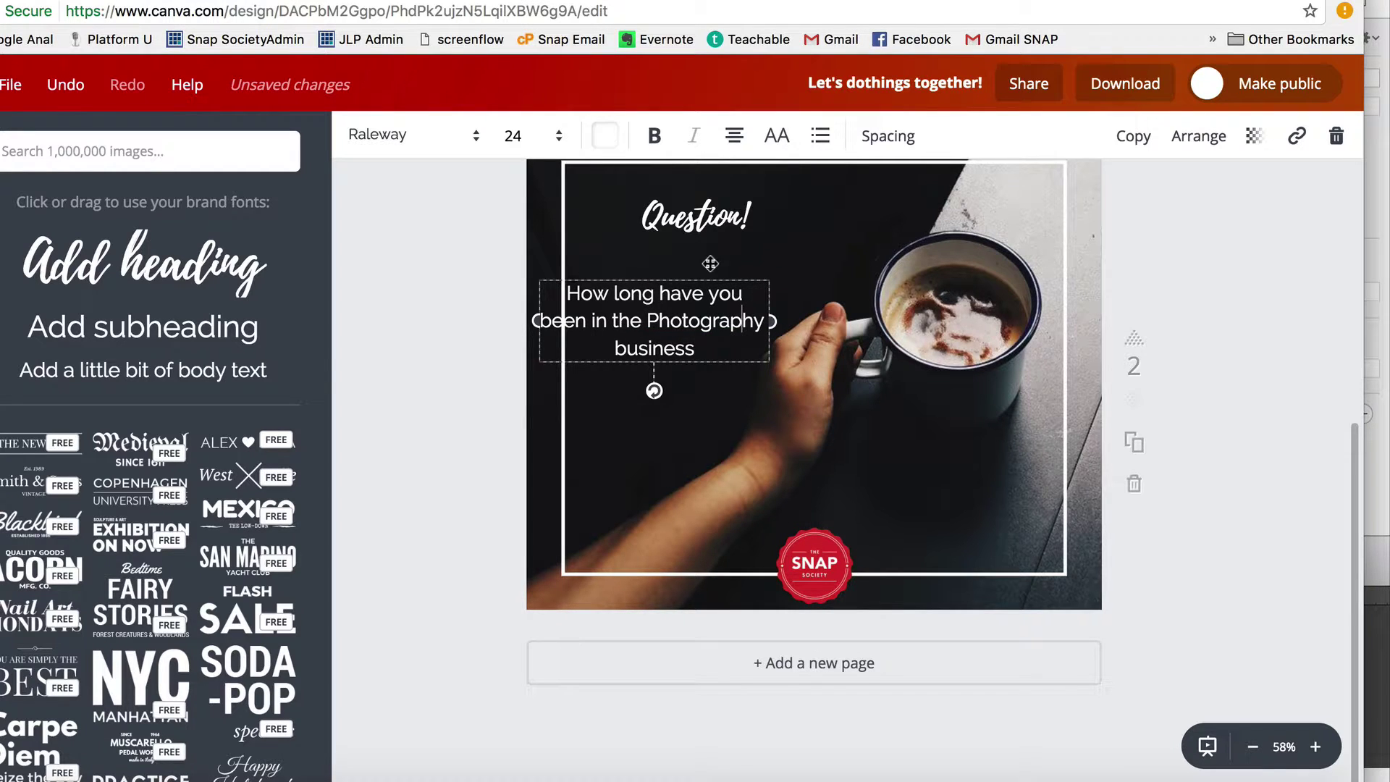
left_click(437, 360)
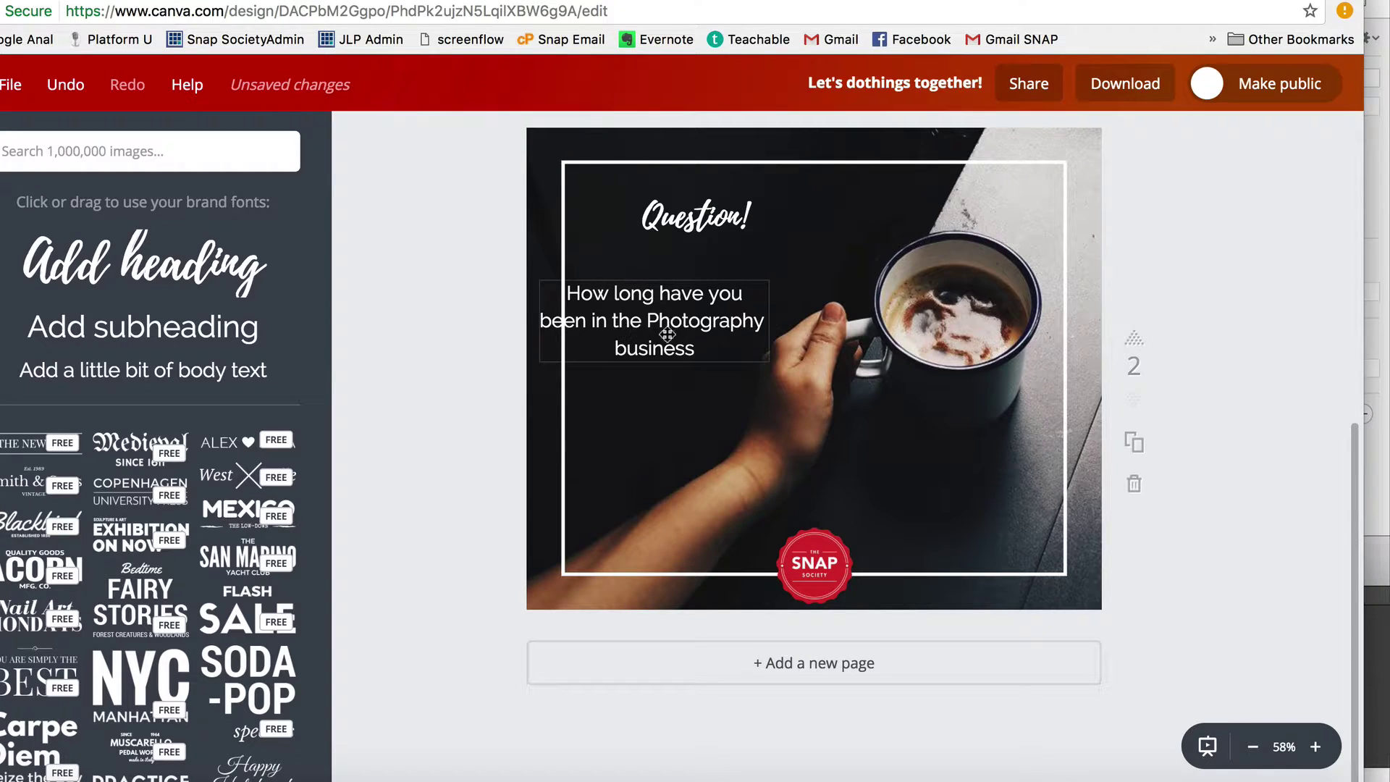
left_click_drag(667, 335, 674, 304)
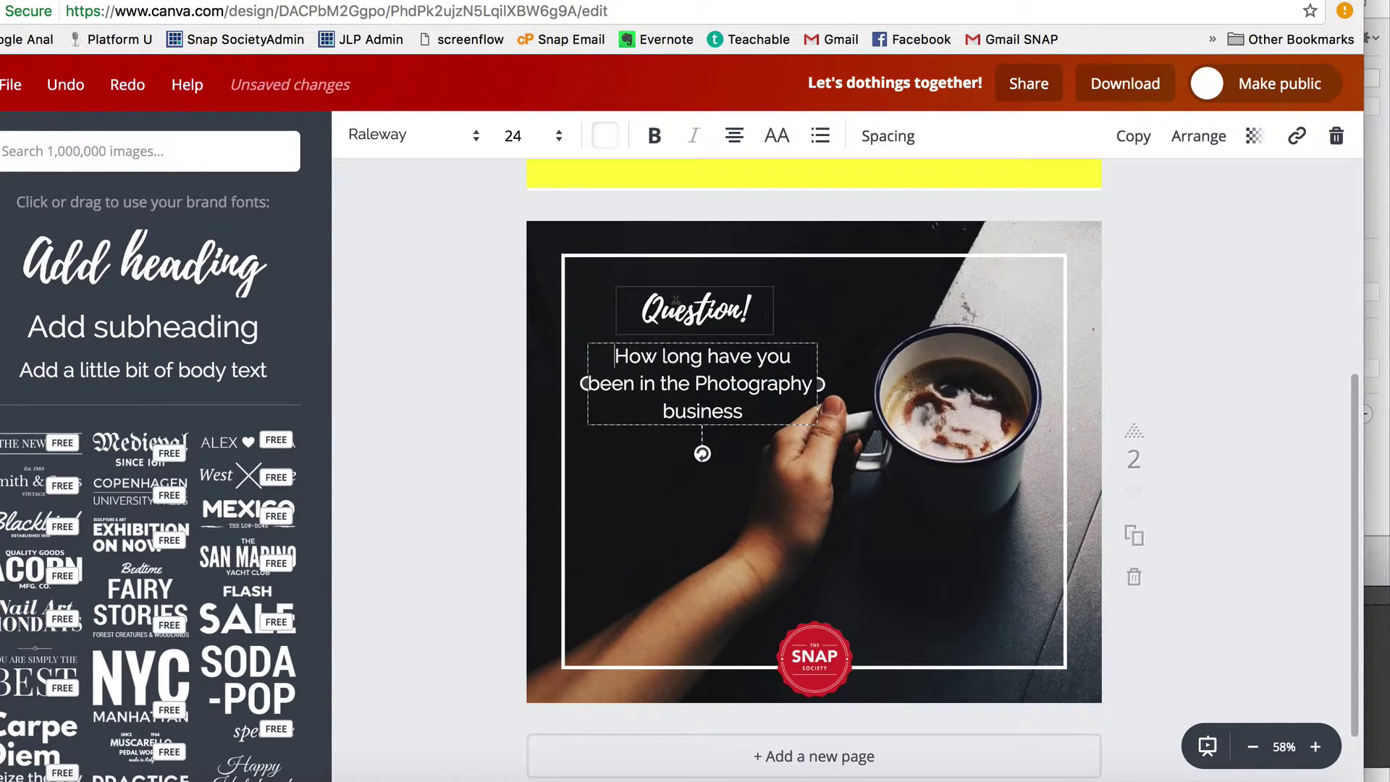
Add '?' after business and set the question's letter spacing to 10 and line height 1.59
triple_click(687, 386)
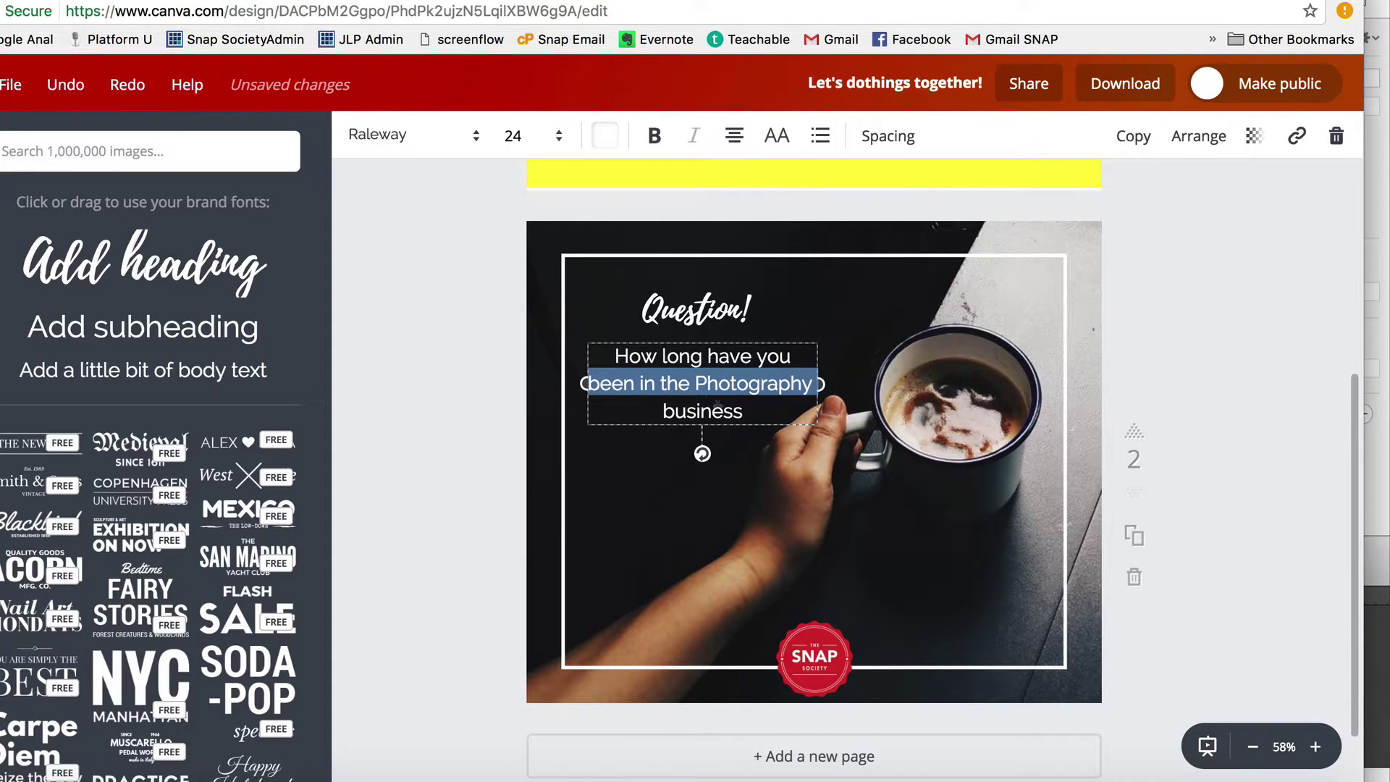
left_click(744, 411)
type("?")
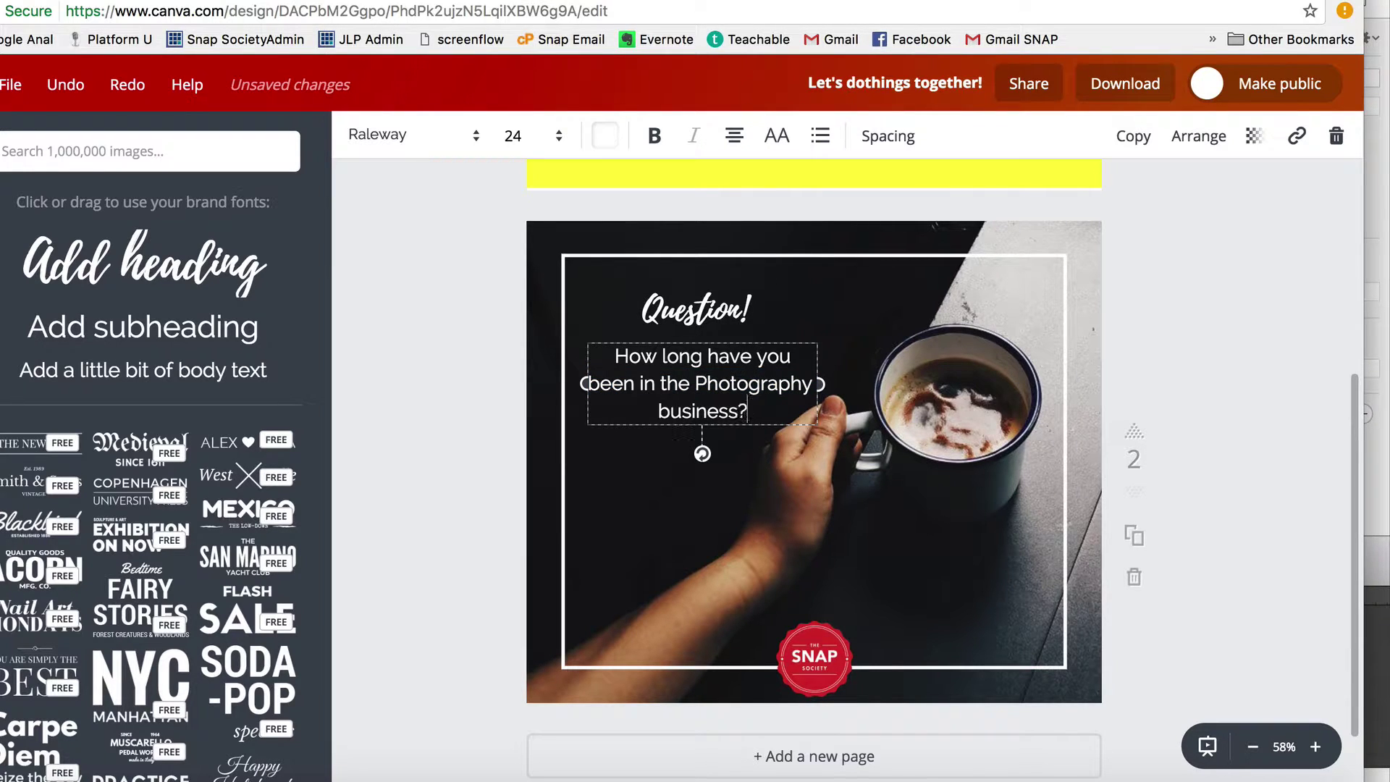
left_click_drag(758, 418, 595, 349)
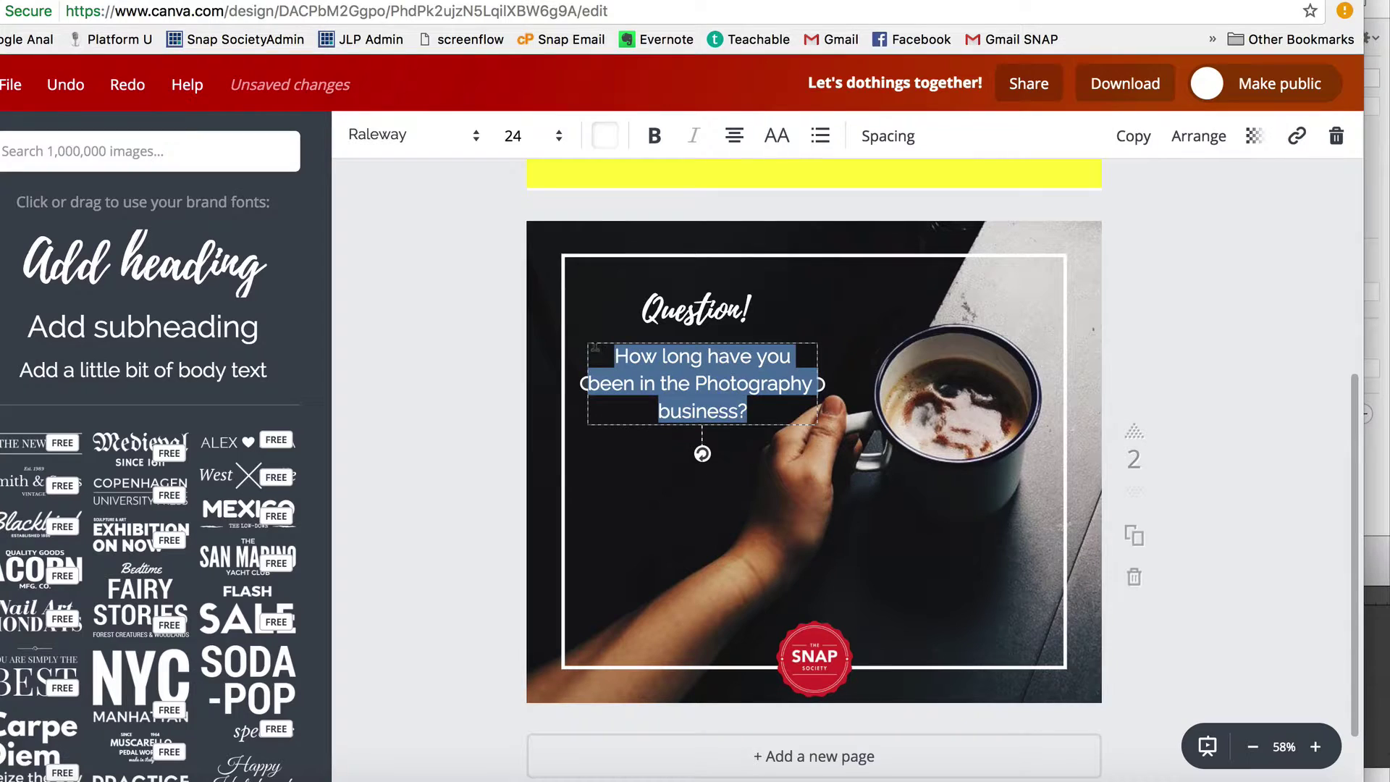
left_click(878, 137)
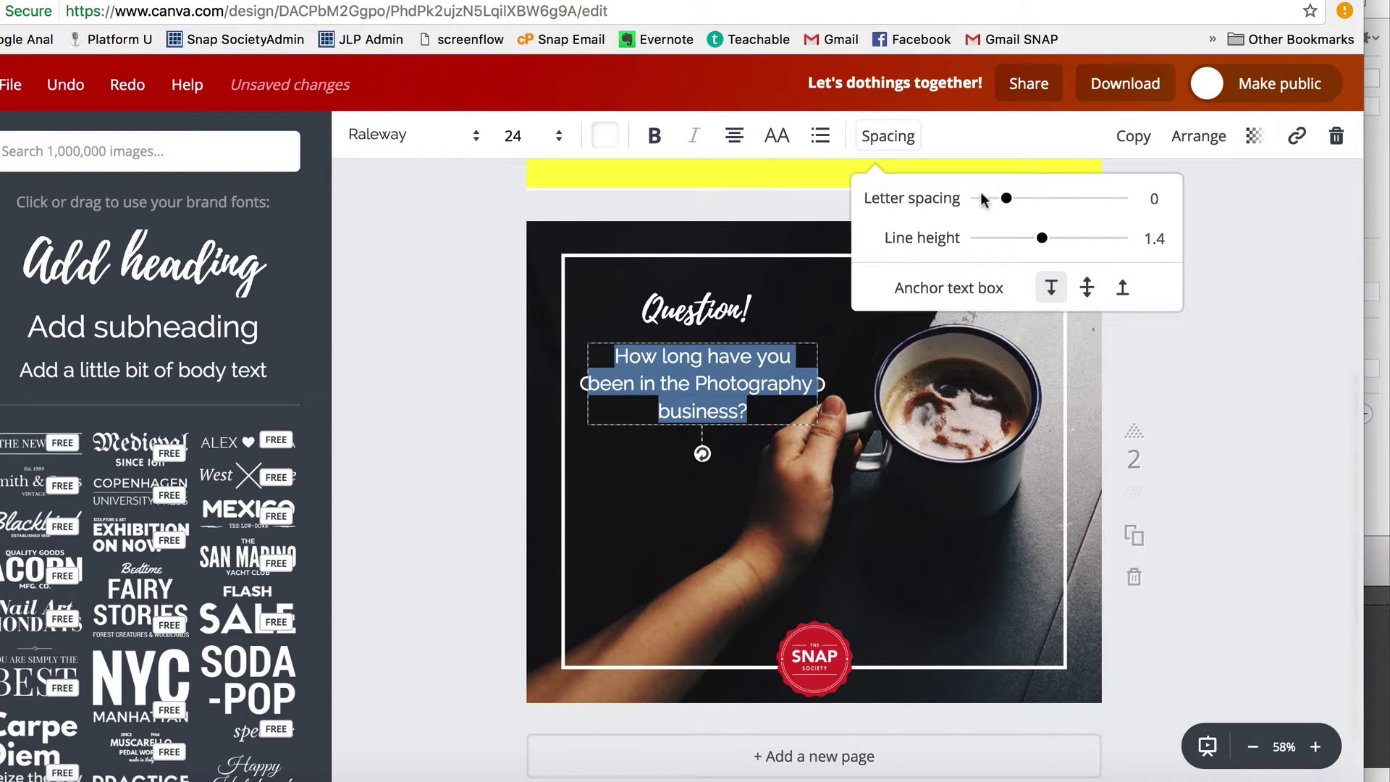
left_click_drag(1006, 199, 1057, 243)
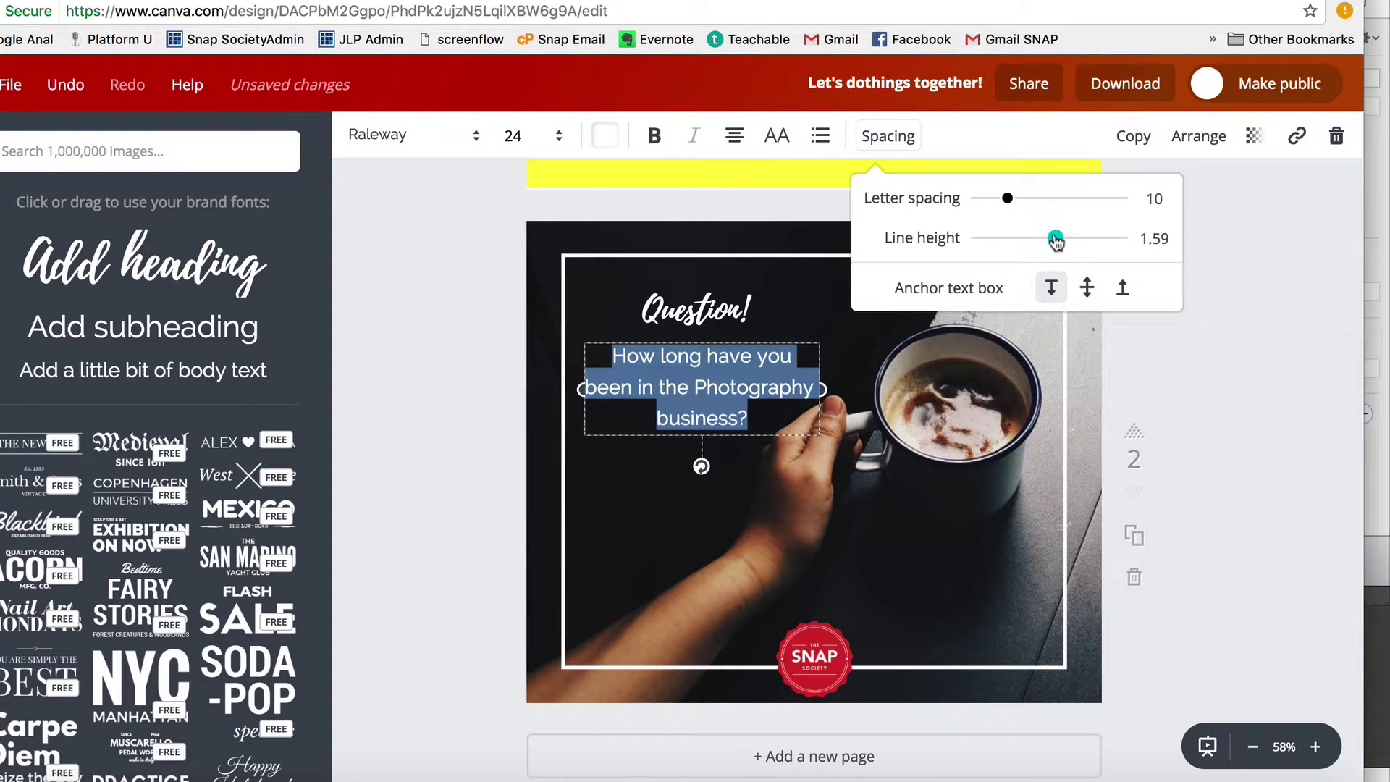
Set the 'Question!' heading to font size 64 and move it higher above the question
double_click(695, 313)
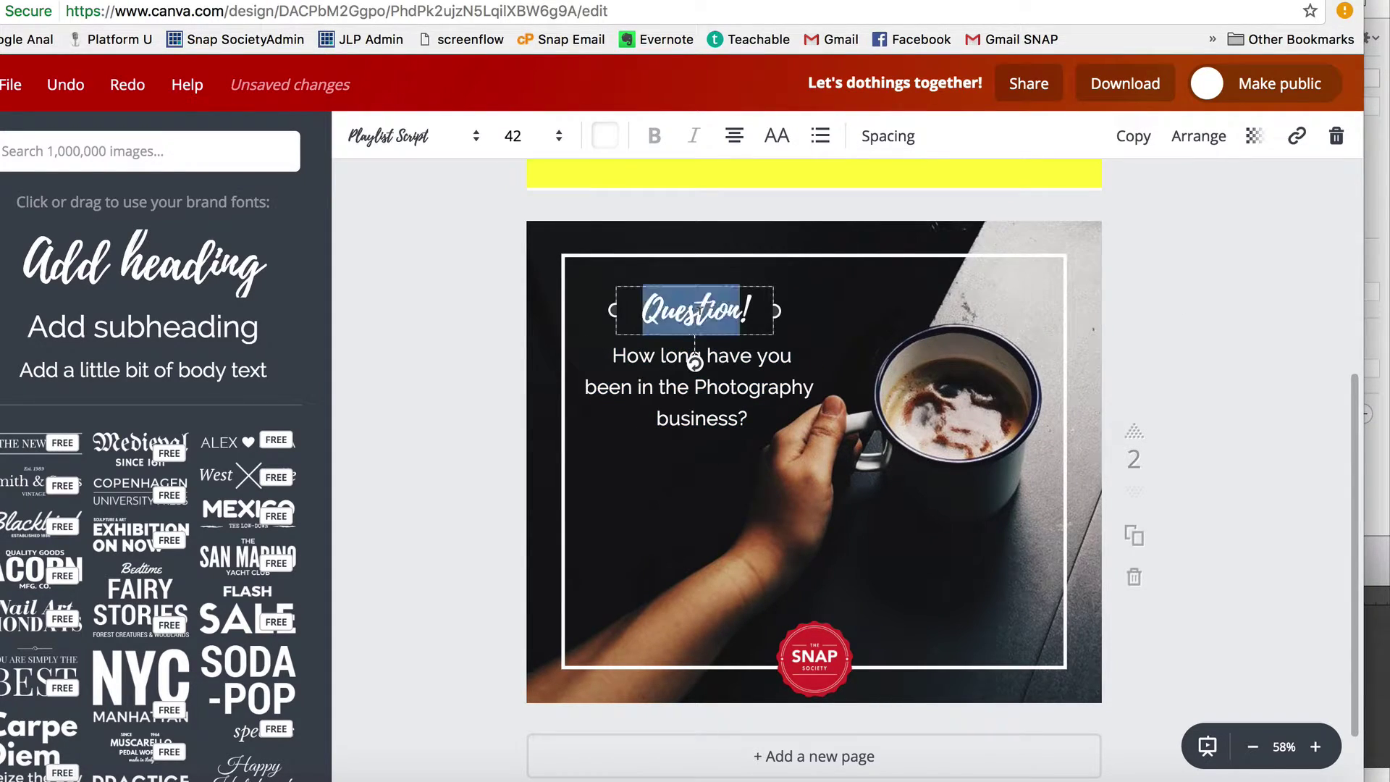
left_click(753, 307)
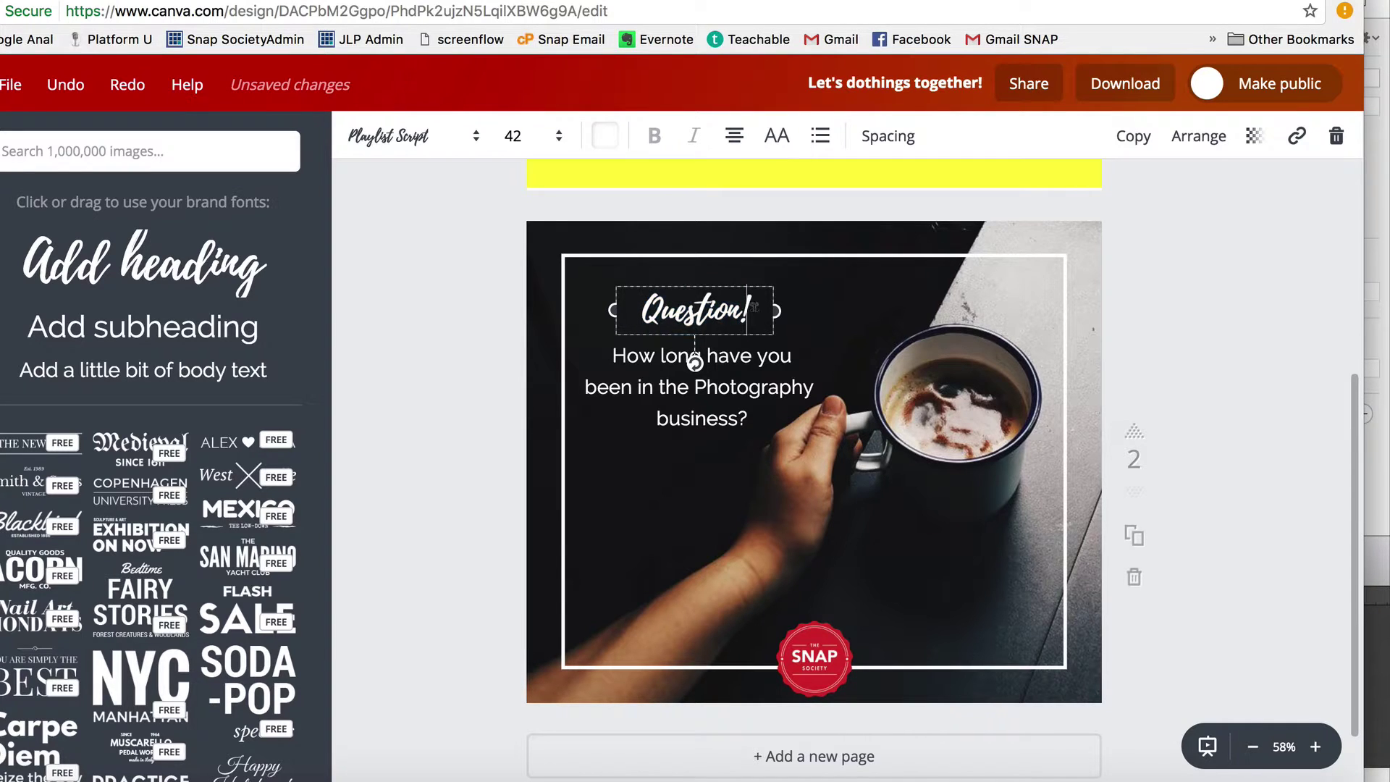
left_click(773, 140)
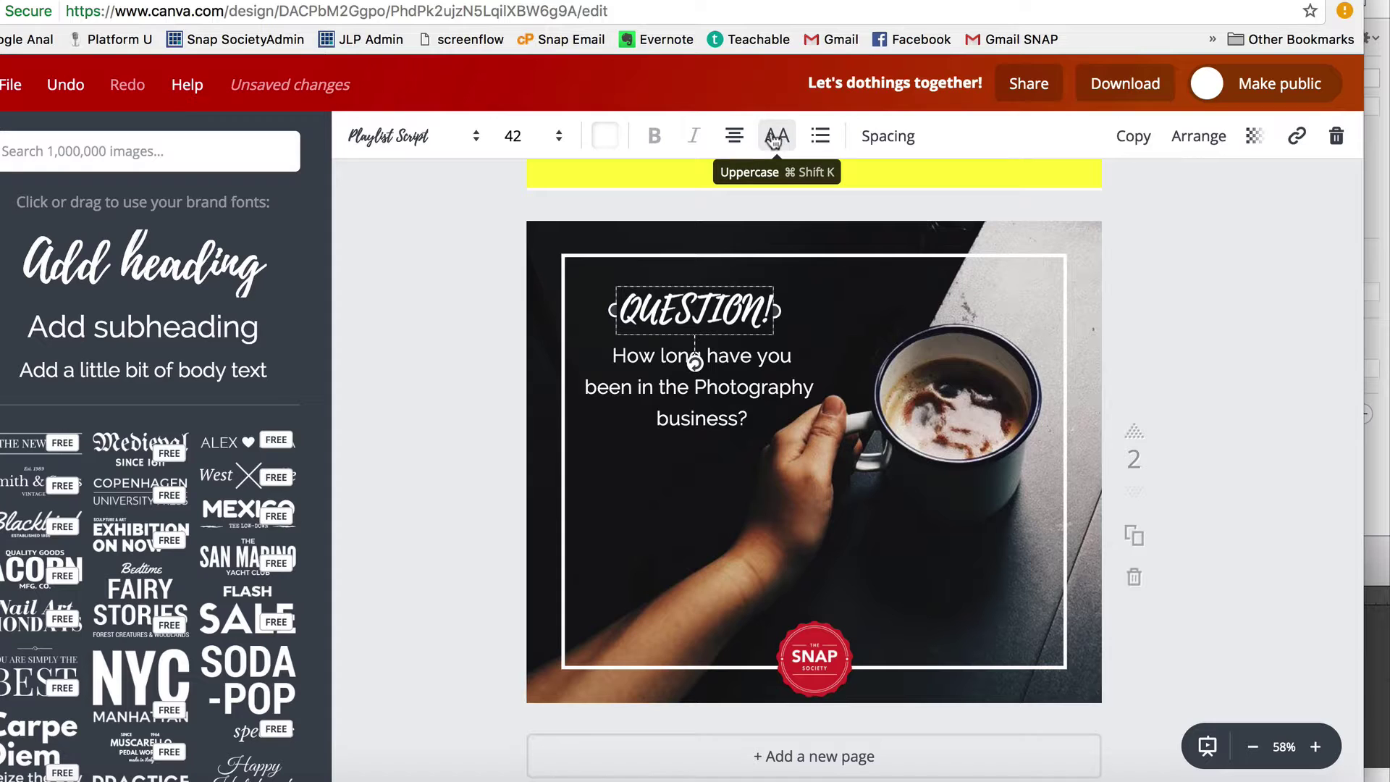
left_click(773, 140)
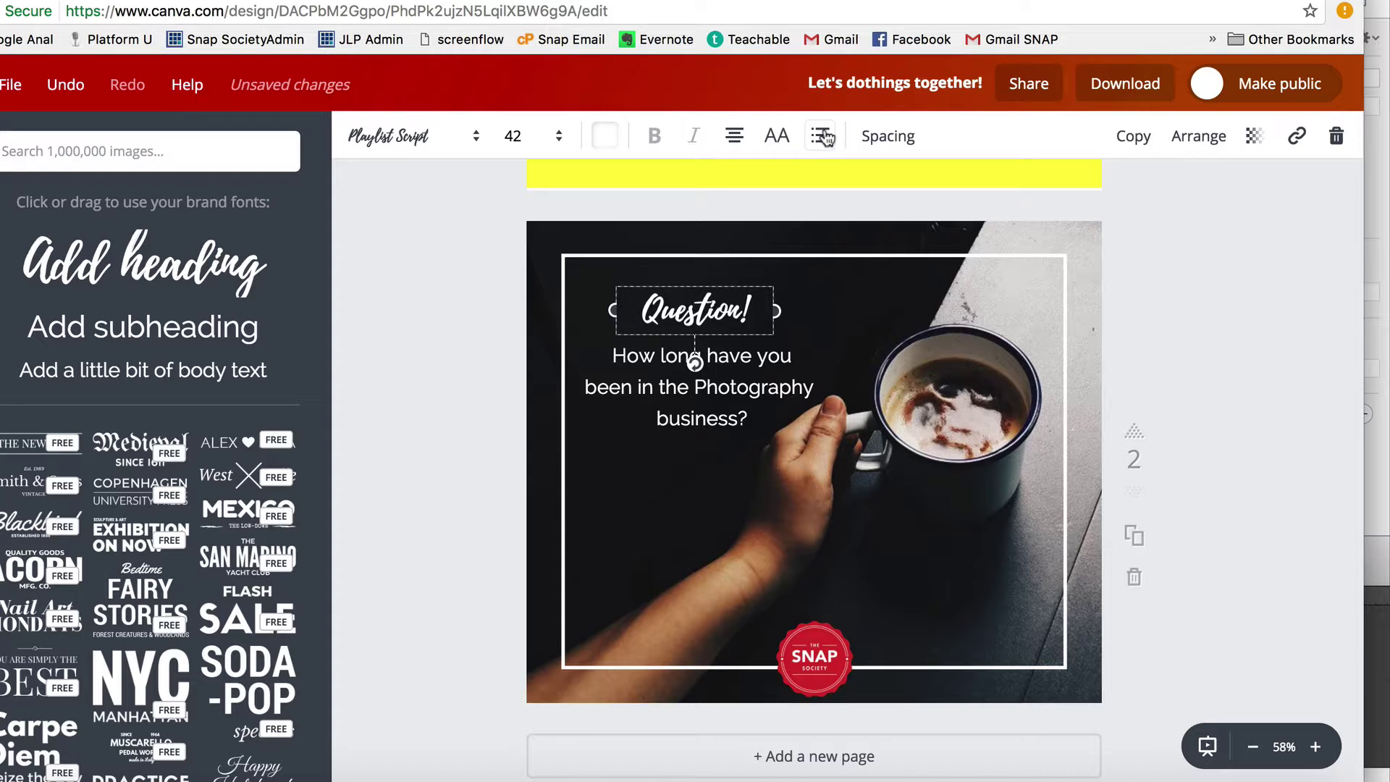
left_click(545, 137)
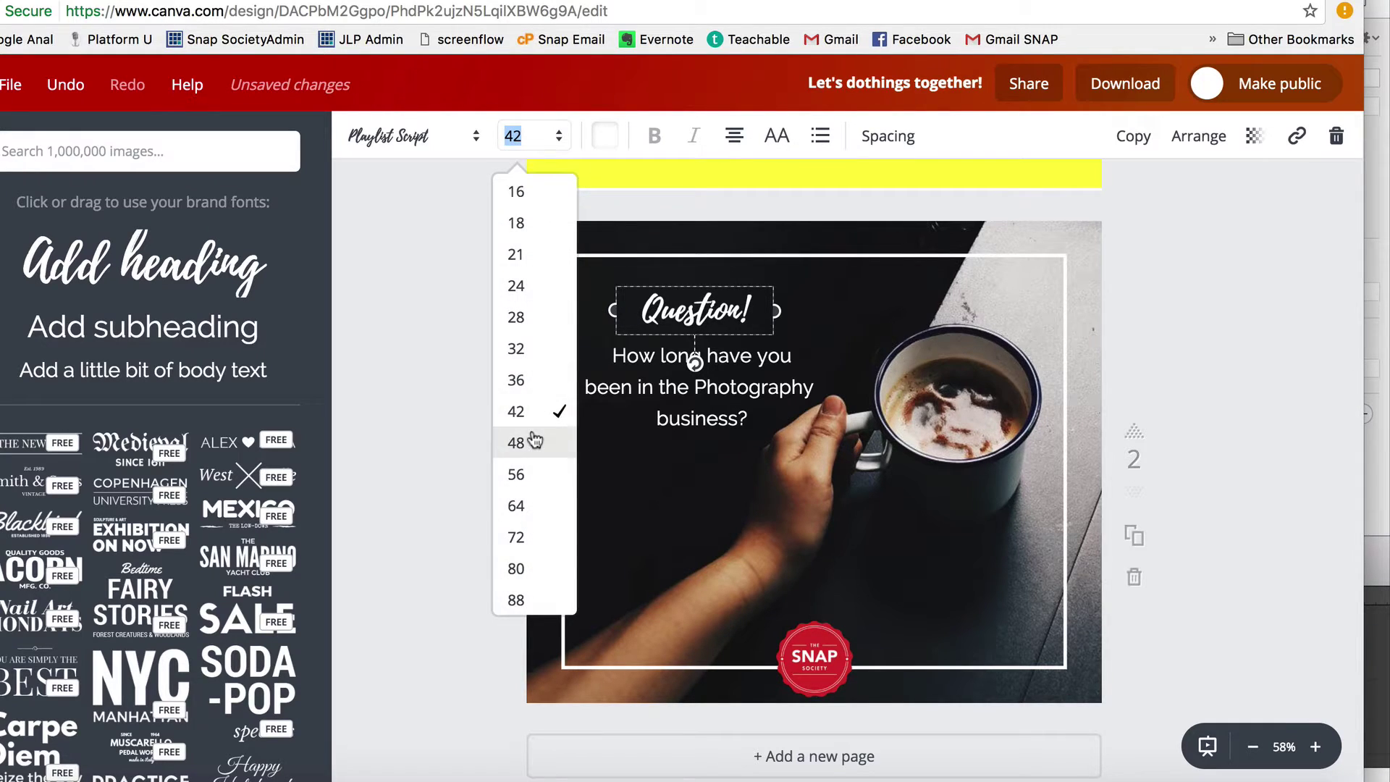
left_click(535, 441)
left_click(528, 137)
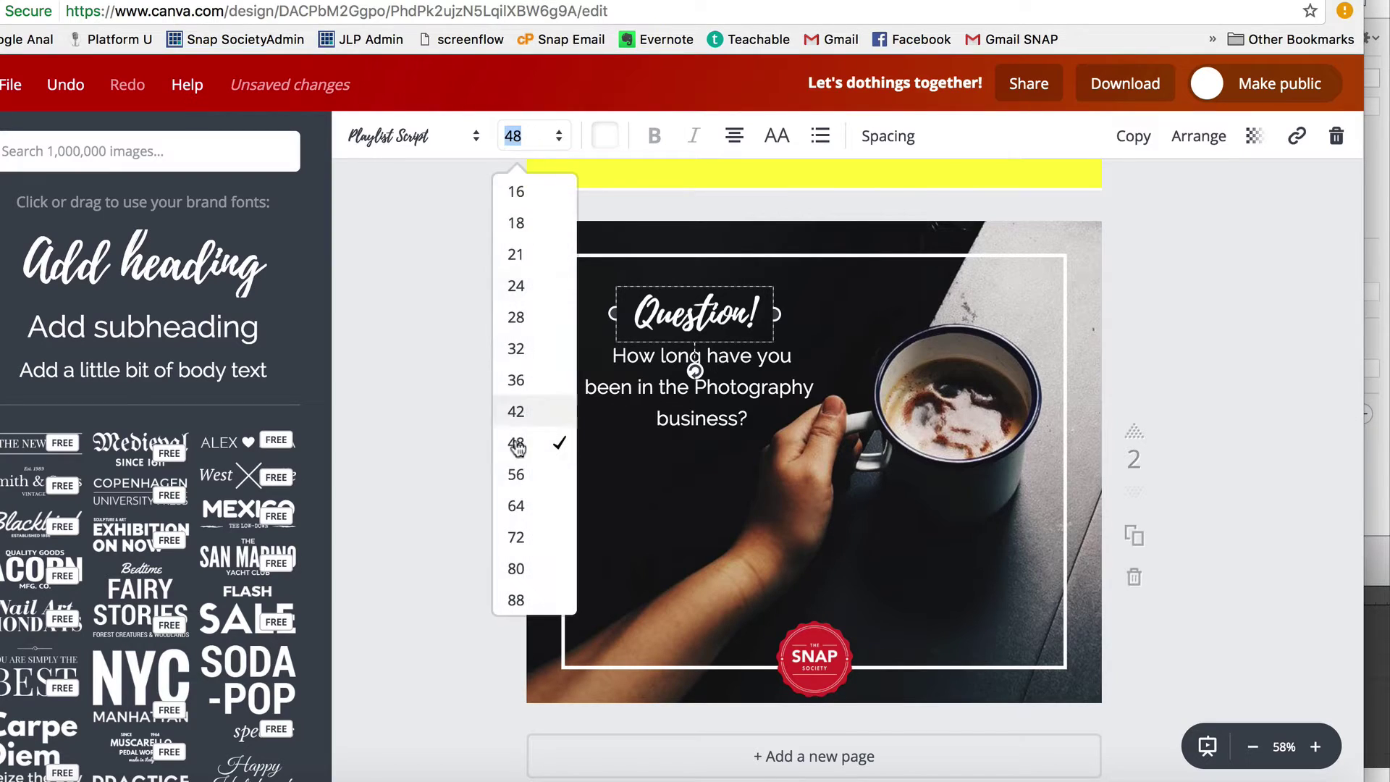
left_click(516, 505)
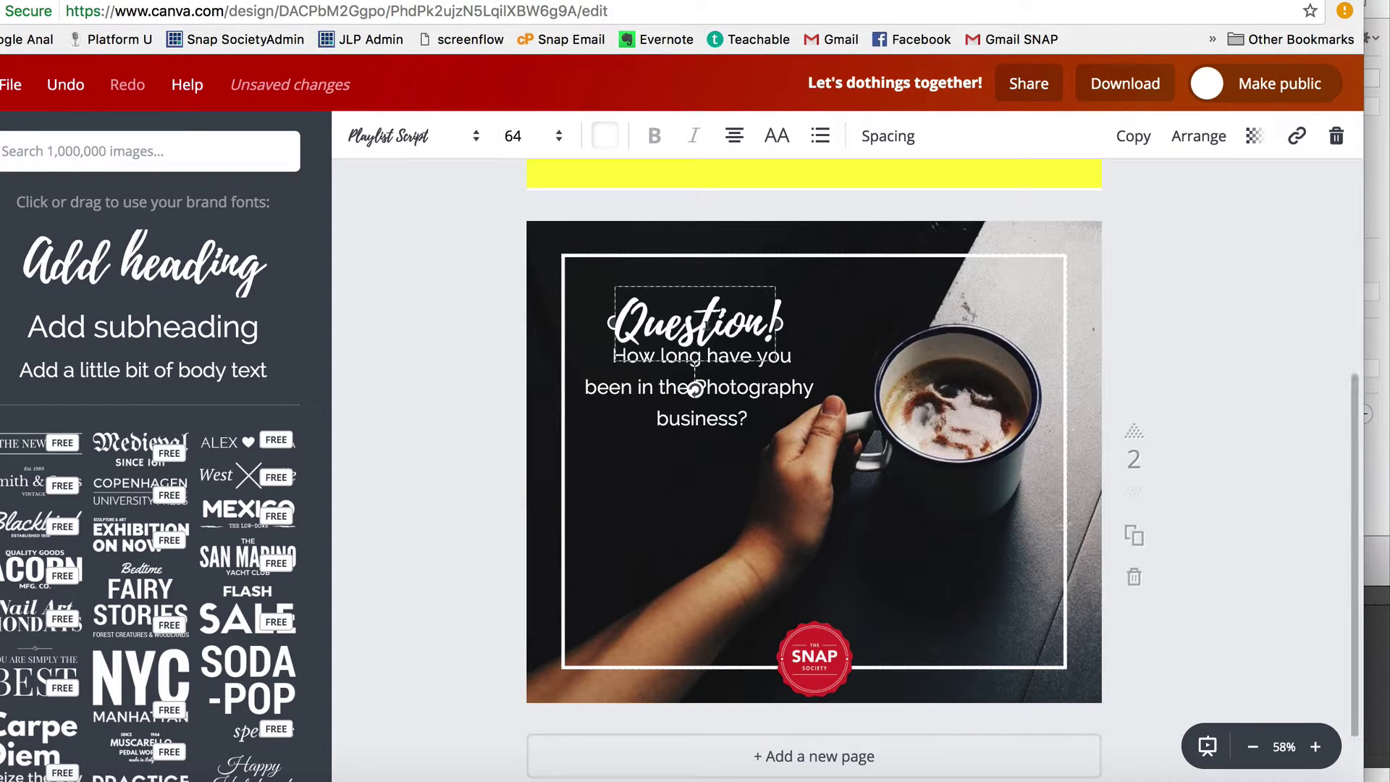
left_click_drag(663, 334, 672, 310)
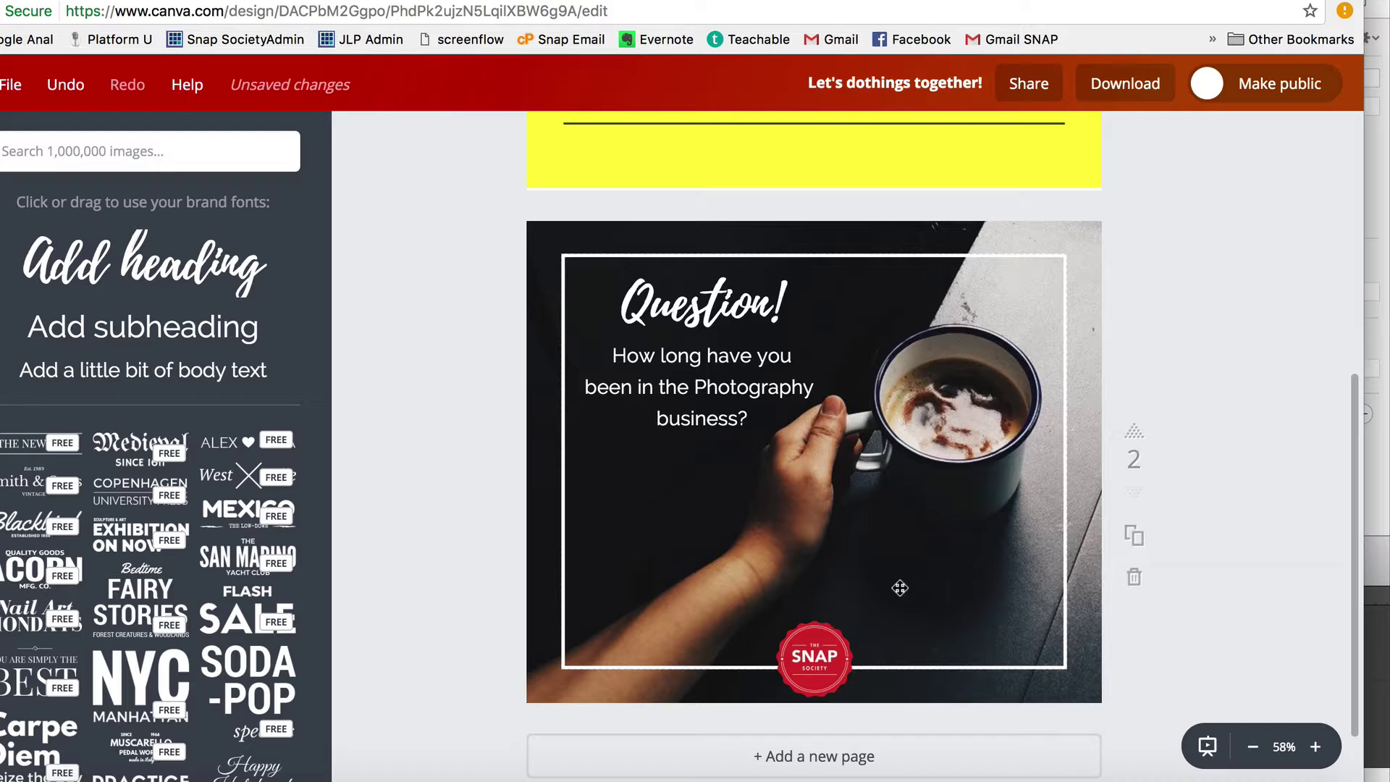
Rewrap the question so it ends 'Photography business?' and shift it left under the heading
left_click(713, 401)
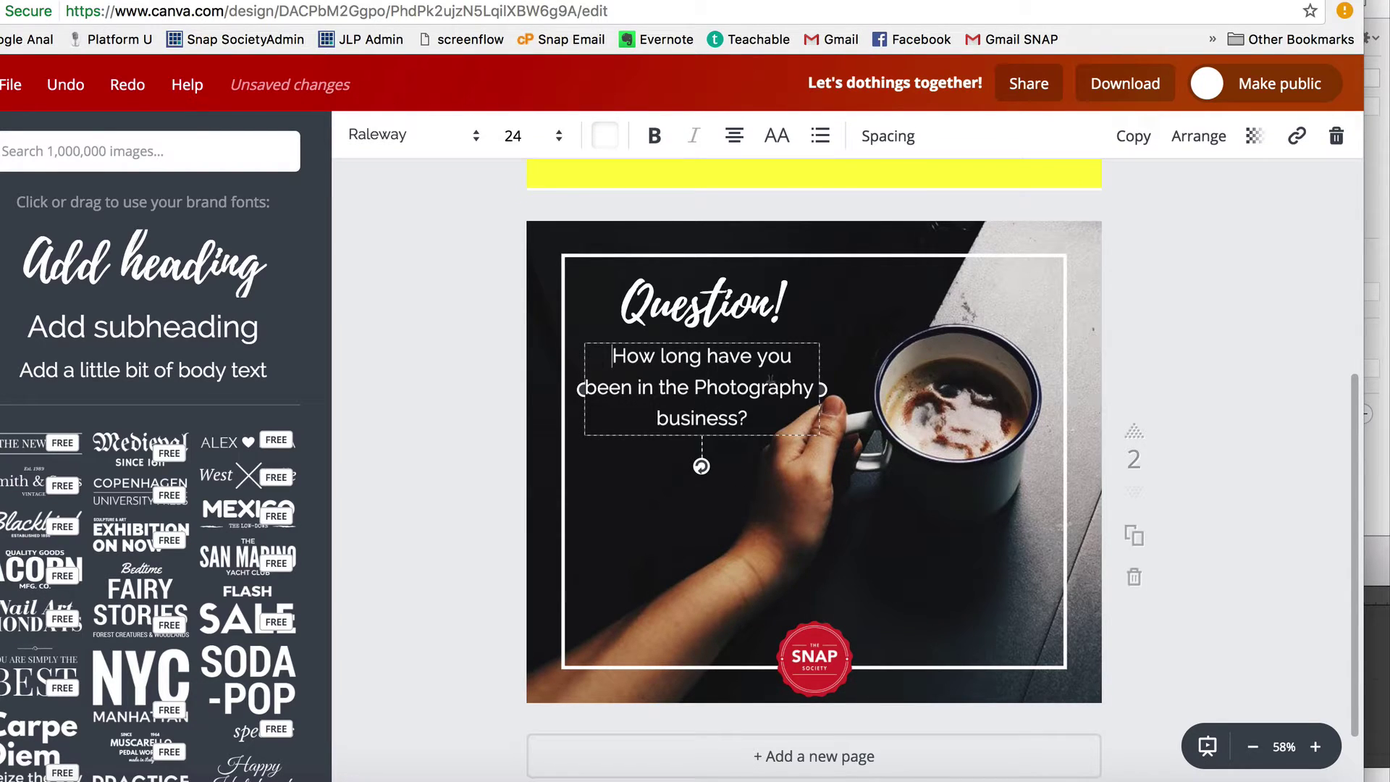
left_click_drag(823, 389, 795, 389)
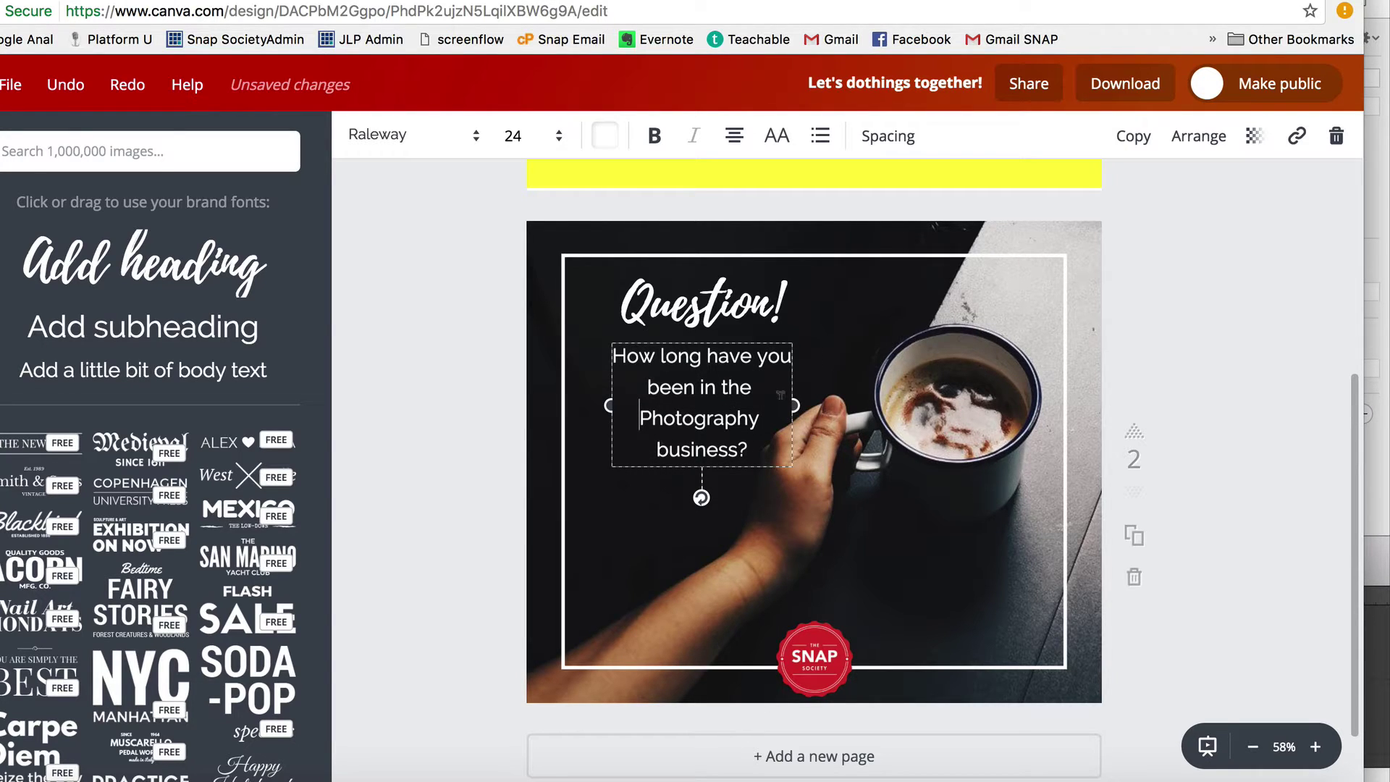
left_click_drag(792, 407, 834, 407)
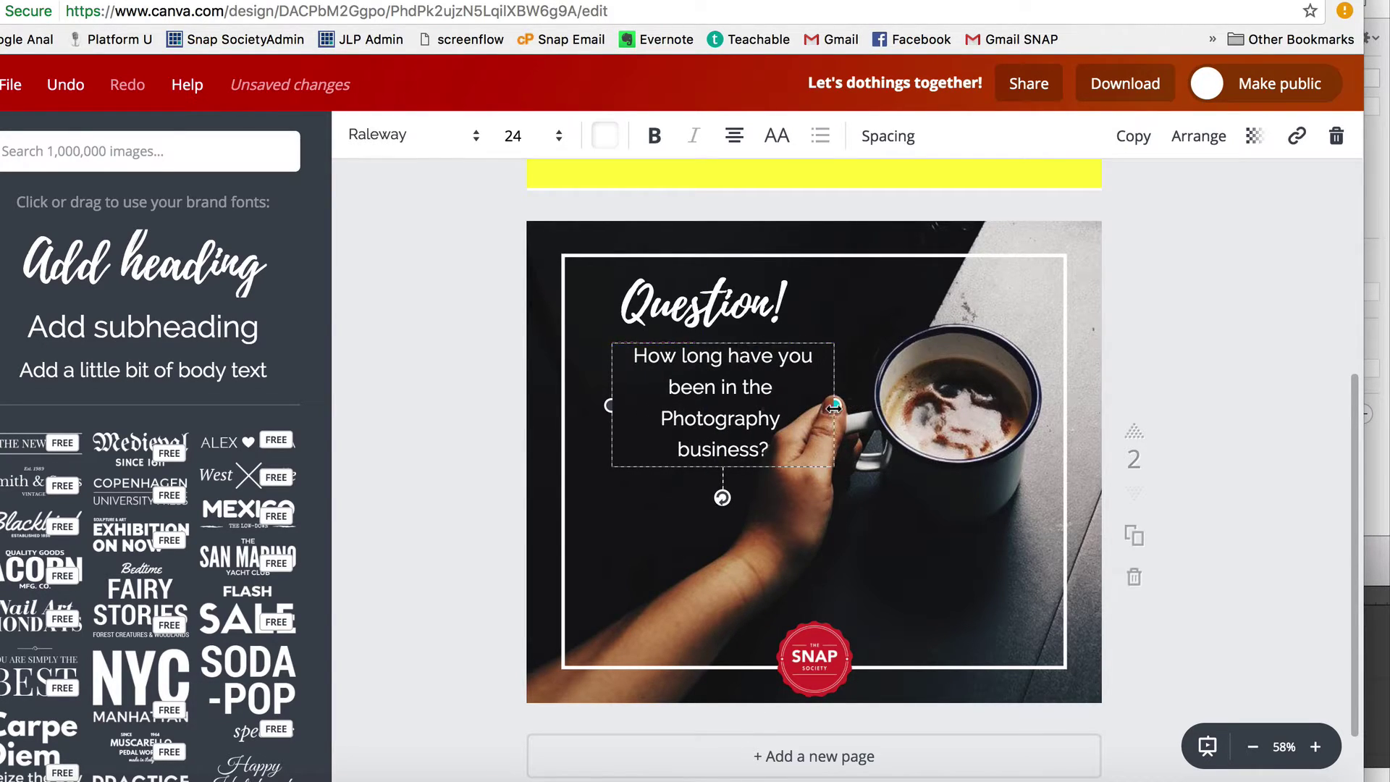
key("super+z")
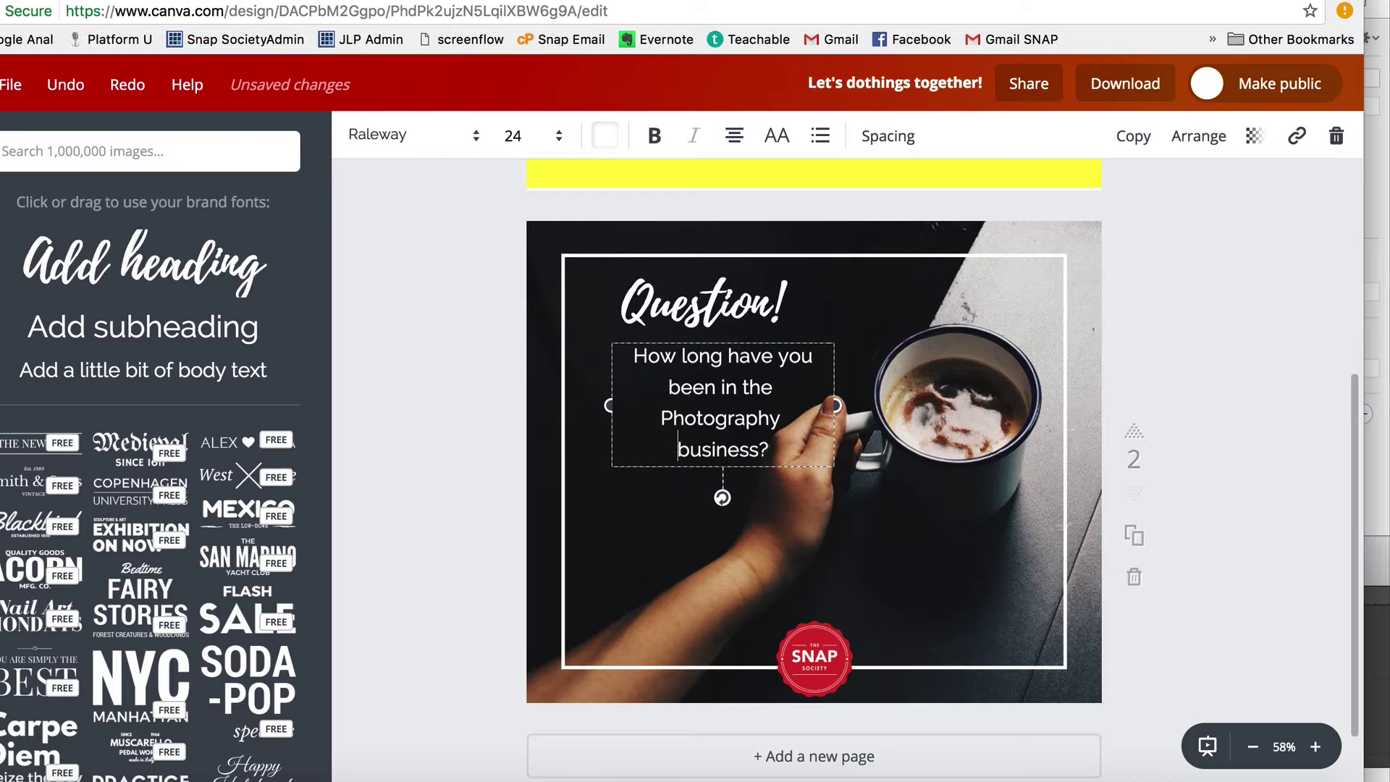
key("BackSpace")
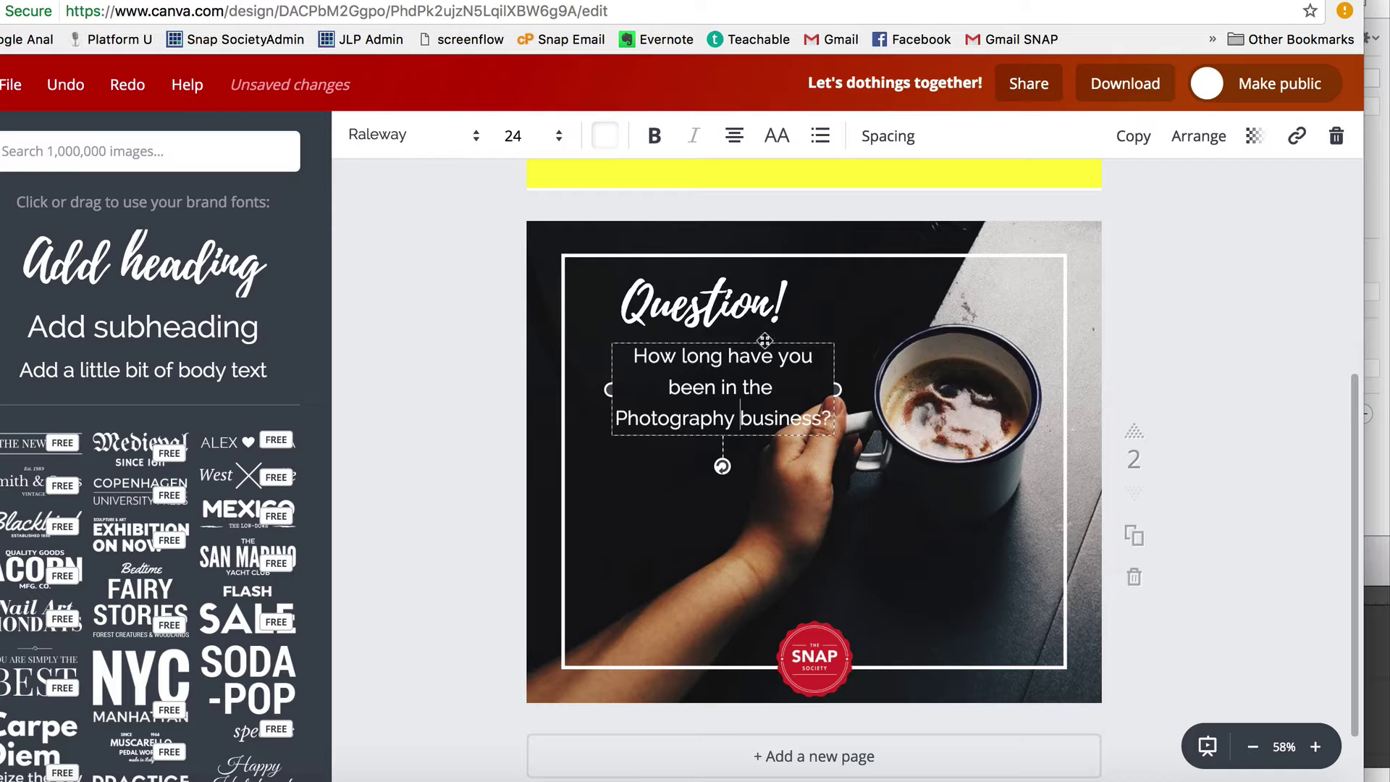
left_click_drag(778, 338, 722, 296)
Bring up the download options with PNG selected for all pages
left_click(866, 334)
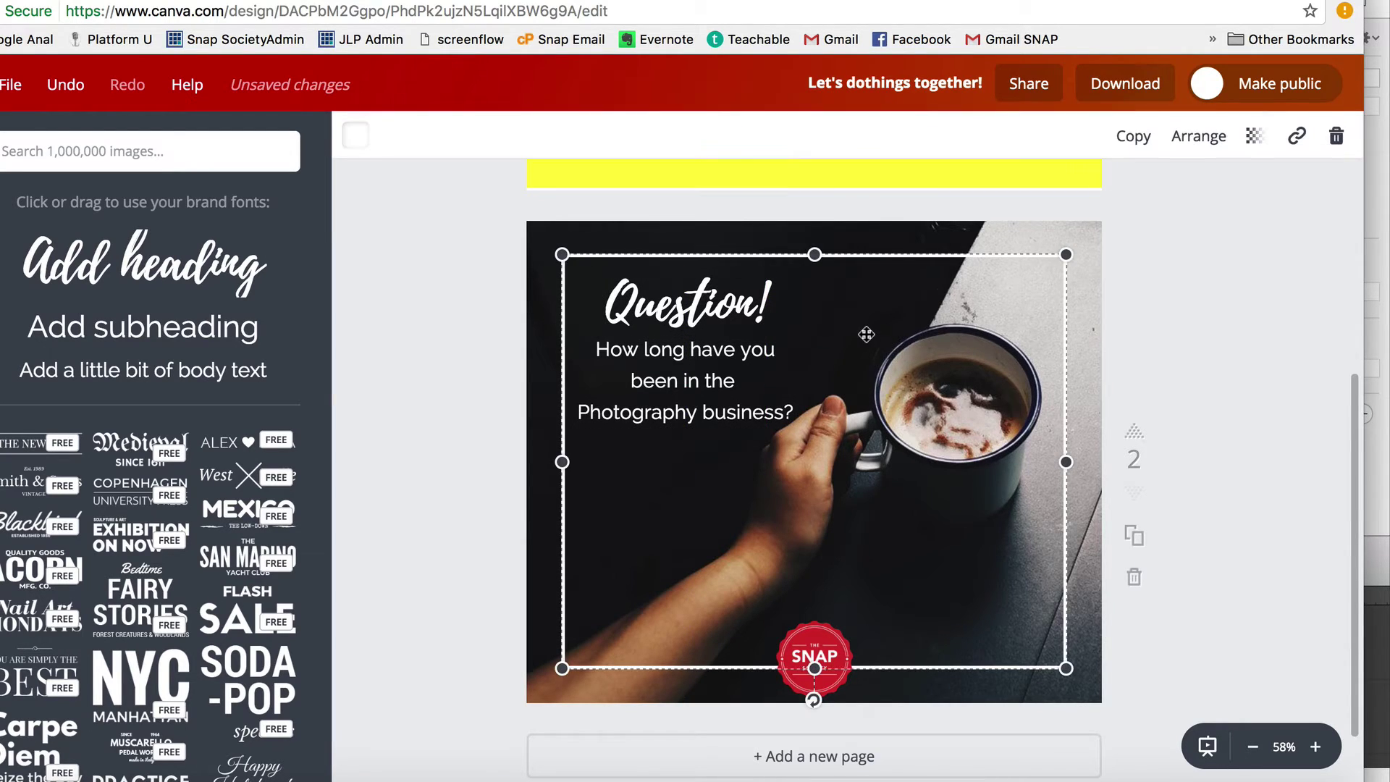
left_click(1262, 286)
left_click(1120, 81)
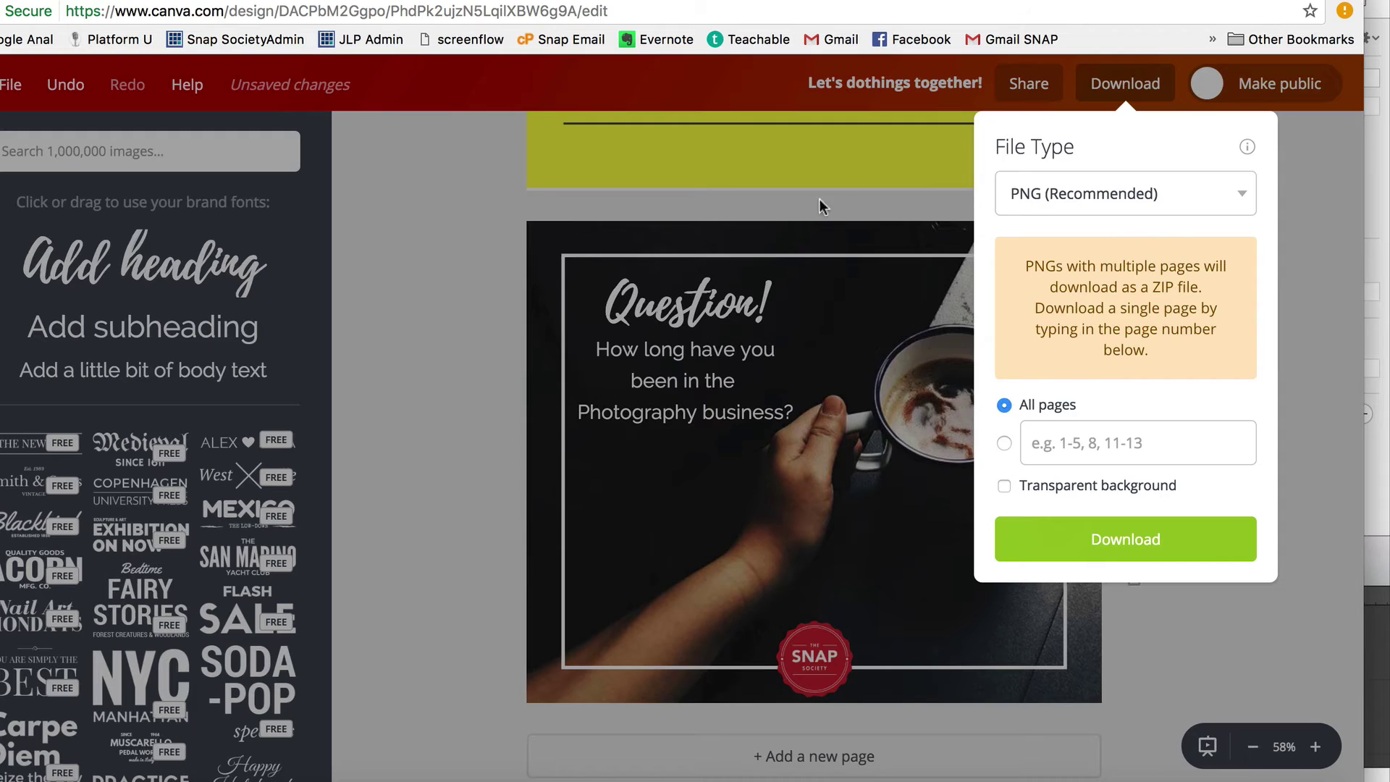
Export just page 2 of the design as a PNG and dismiss the download-ready message
left_click(997, 444)
type("2")
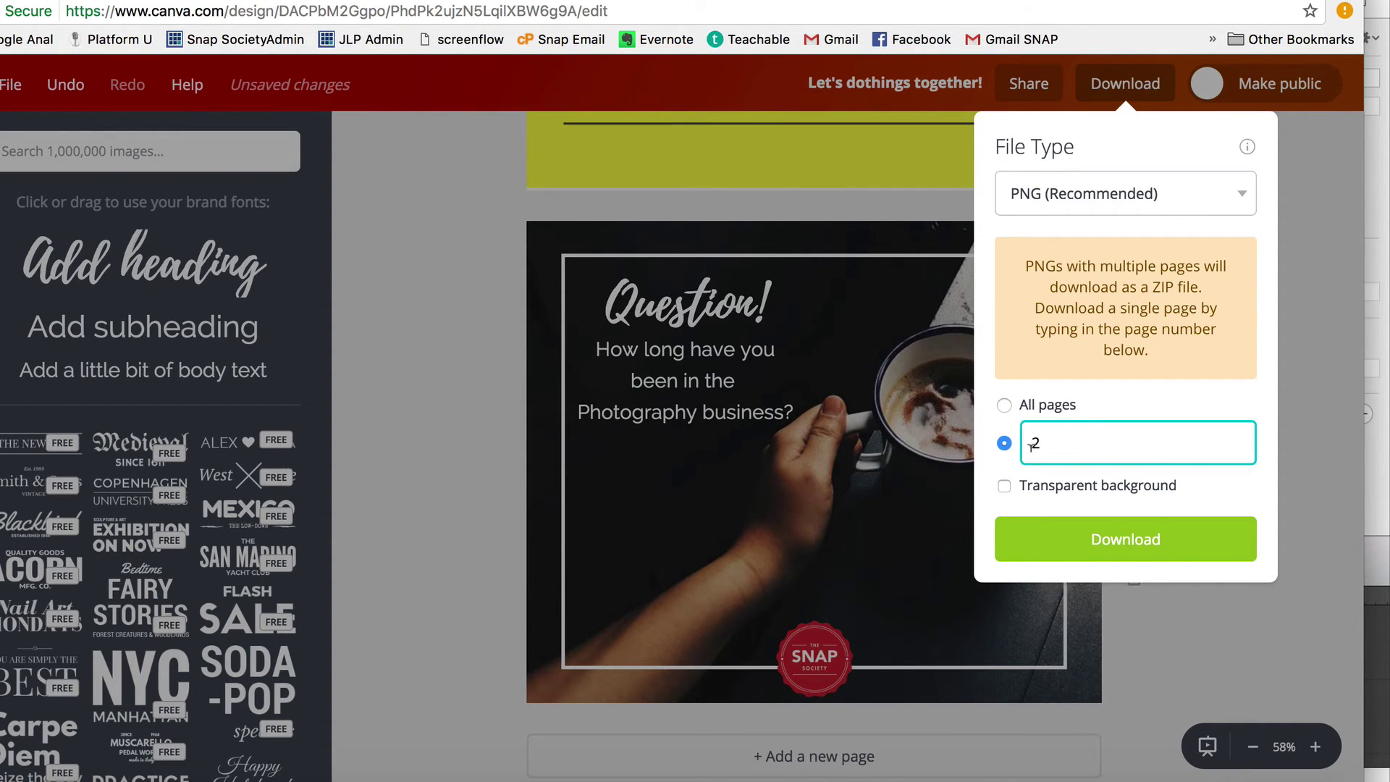
left_click(1165, 537)
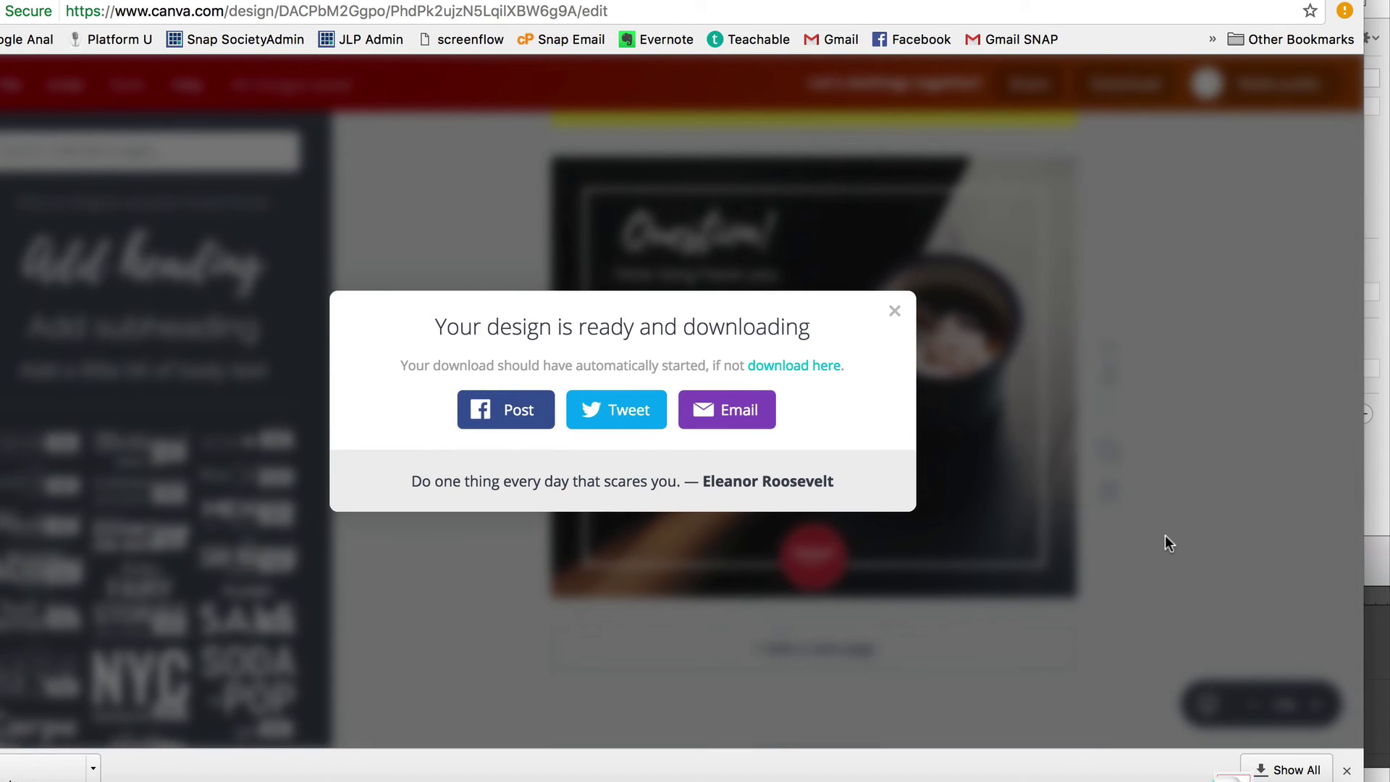
left_click(905, 311)
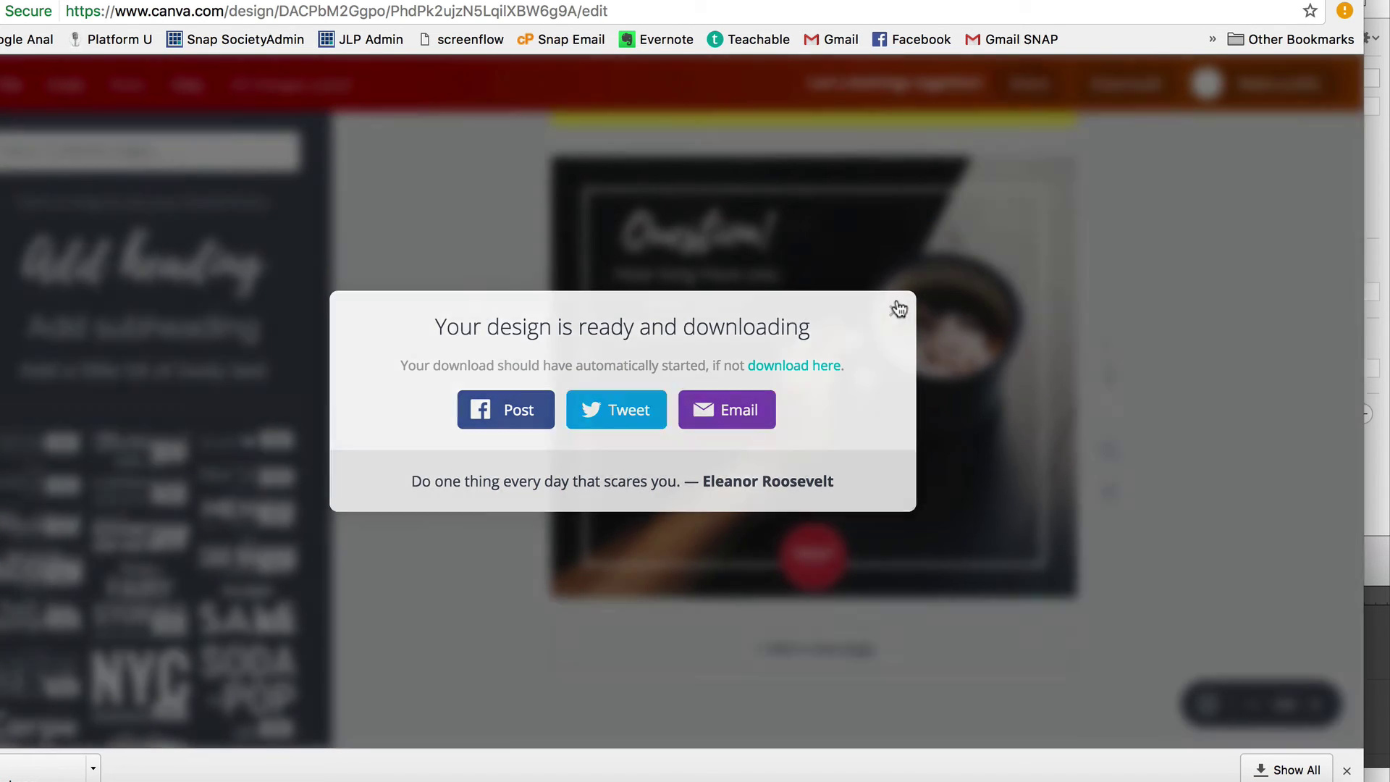